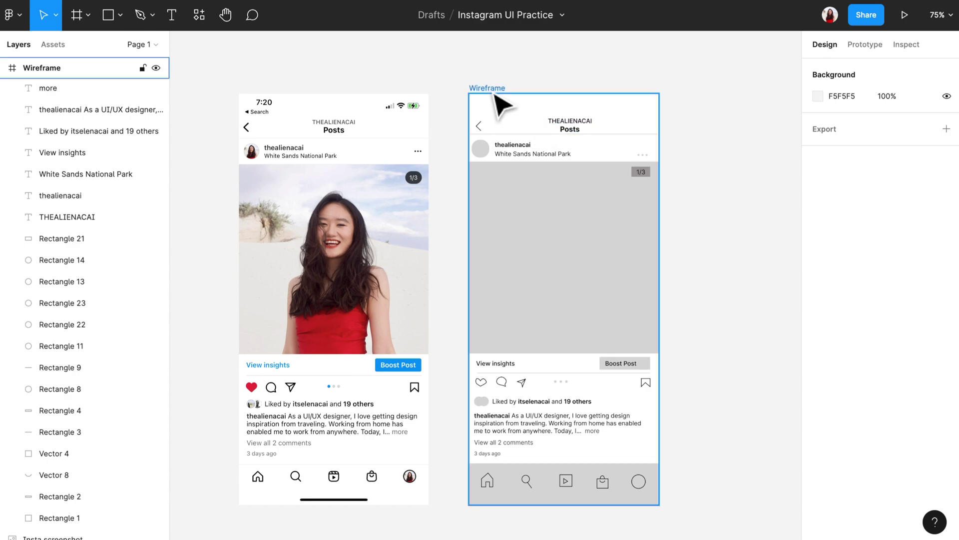
- Copy the Wireframe frame and paste a duplicate on the empty canvas beside it
{"action": "left_click", "coordinate": [495, 94]}
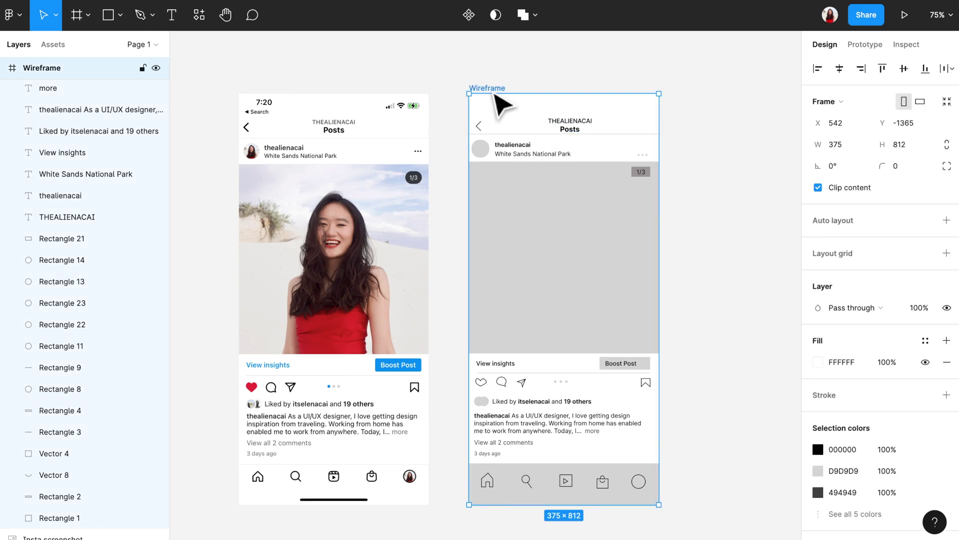
{"action": "right_click", "coordinate": [497, 101]}
{"action": "left_click", "coordinate": [508, 95]}
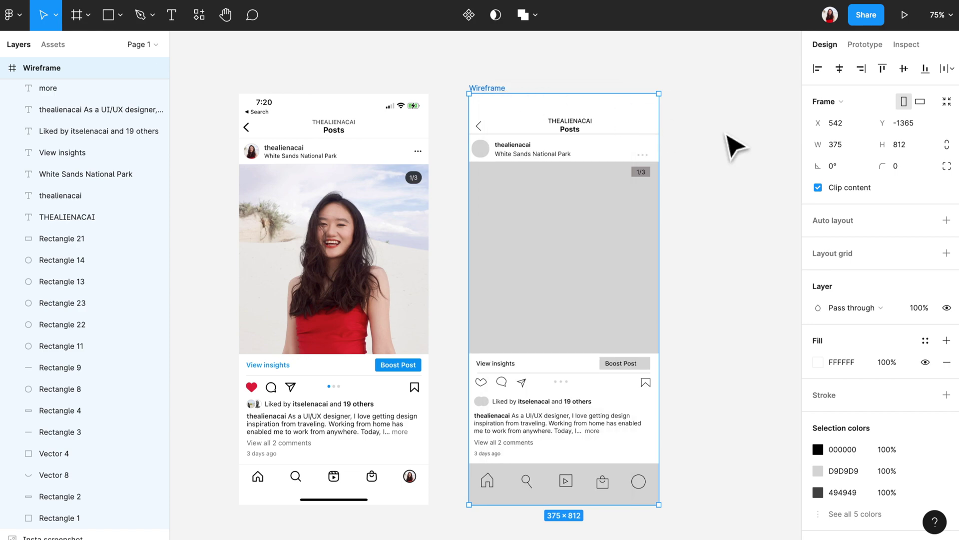
{"action": "left_click", "coordinate": [724, 142]}
{"action": "right_click", "coordinate": [721, 131]}
{"action": "left_click", "coordinate": [737, 137]}
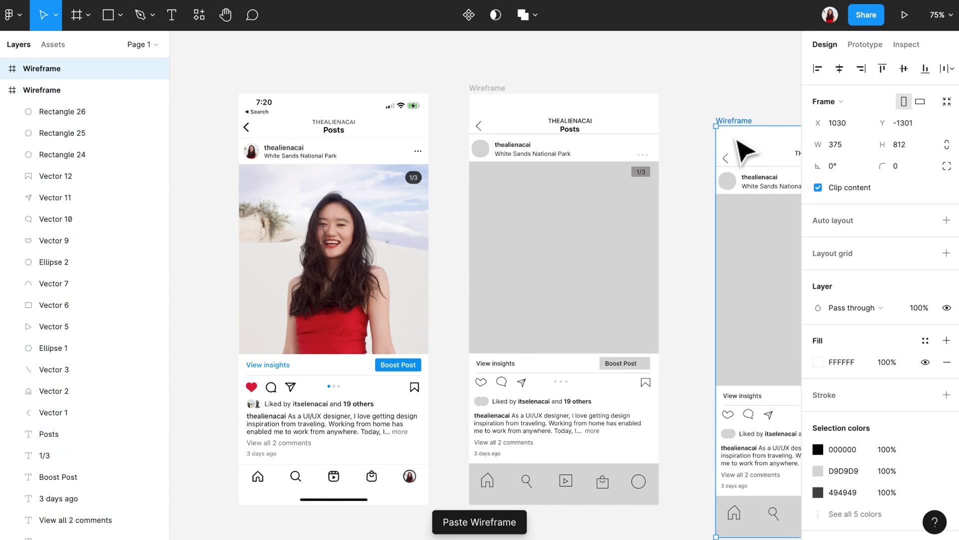
- Move the pasted Wireframe copy directly below the Instagram screenshot, lined up with the screenshot's left edge
{"action": "scroll", "coordinate": [744, 150], "scroll_direction": "down", "scroll_amount": 5}
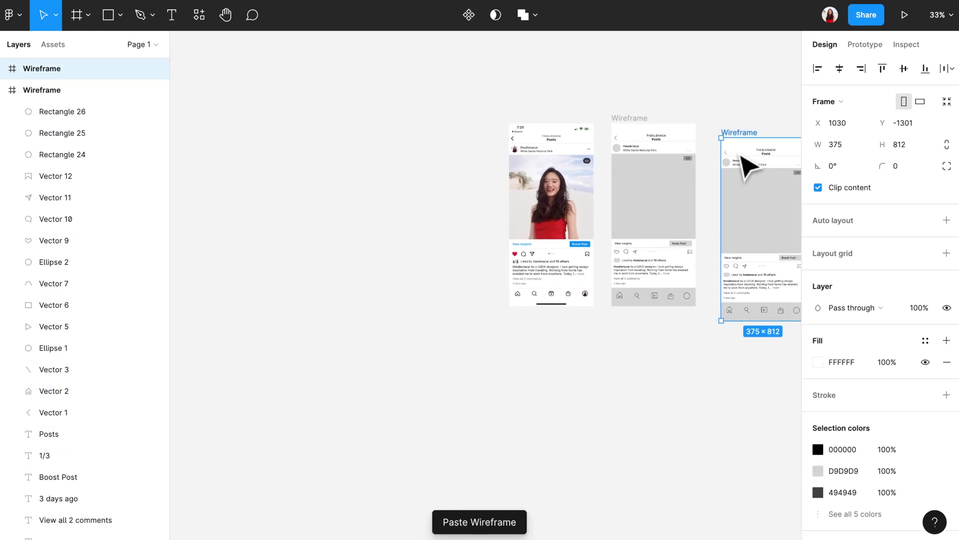
{"action": "scroll", "coordinate": [747, 160], "scroll_direction": "right", "scroll_amount": 3}
{"action": "left_click_drag", "start_coordinate": [667, 143], "coordinate": [462, 339]}
{"action": "left_click", "coordinate": [600, 344]}
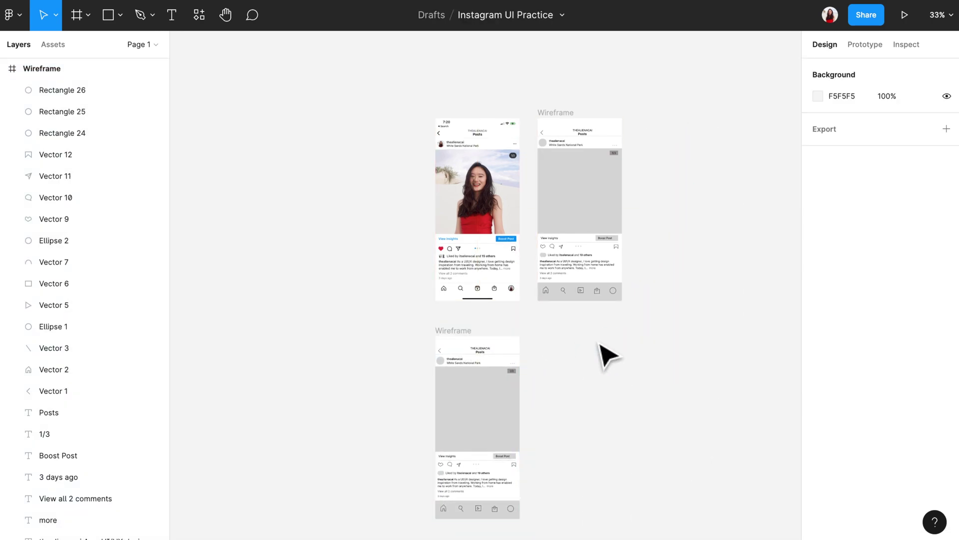
- Rename the original wireframe frame beside the screenshot as Mockup
{"action": "scroll", "coordinate": [574, 124], "scroll_direction": "up", "scroll_amount": 5}
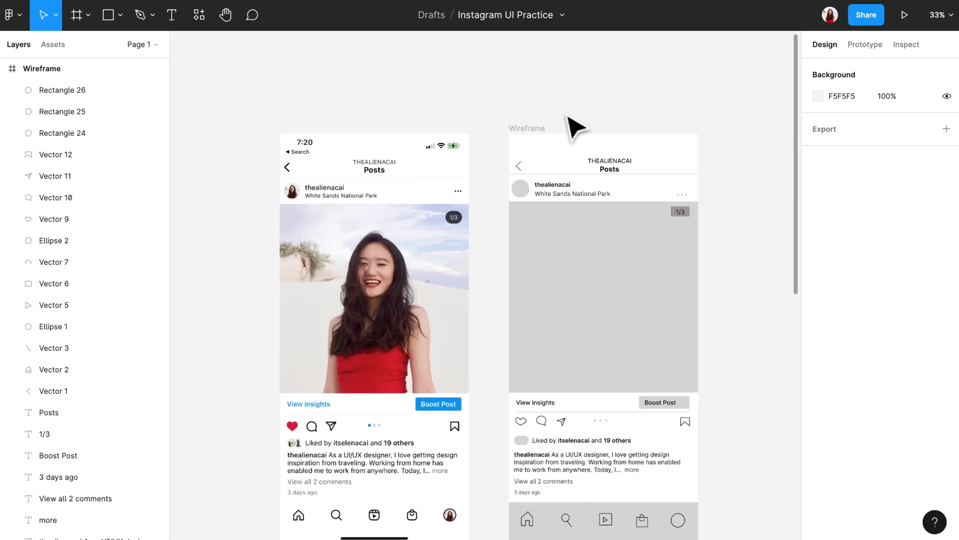
{"action": "scroll", "coordinate": [574, 124], "scroll_direction": "down", "scroll_amount": 2}
{"action": "double_click", "coordinate": [500, 79]}
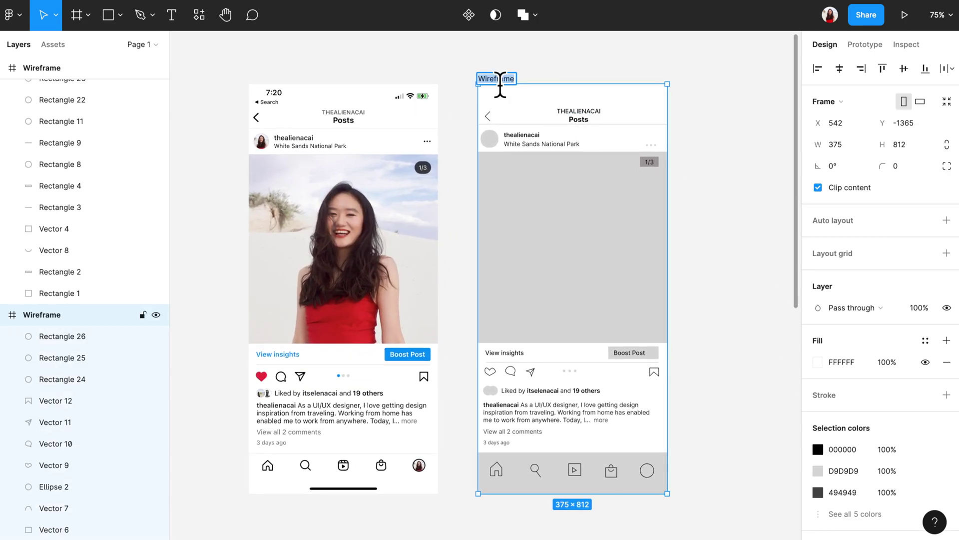
{"action": "type", "text": "Mockup"}
{"action": "key", "text": "Return"}
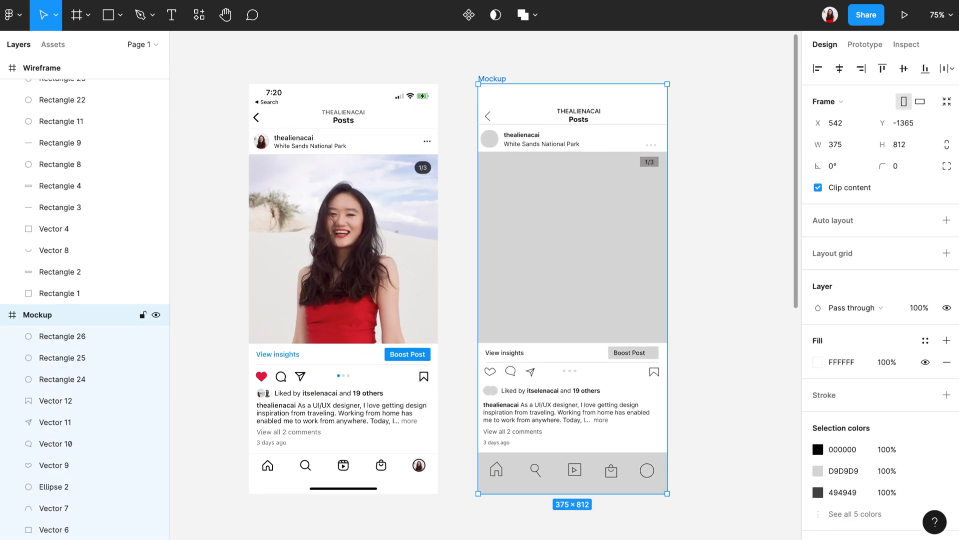
{"action": "left_click", "coordinate": [546, 63]}
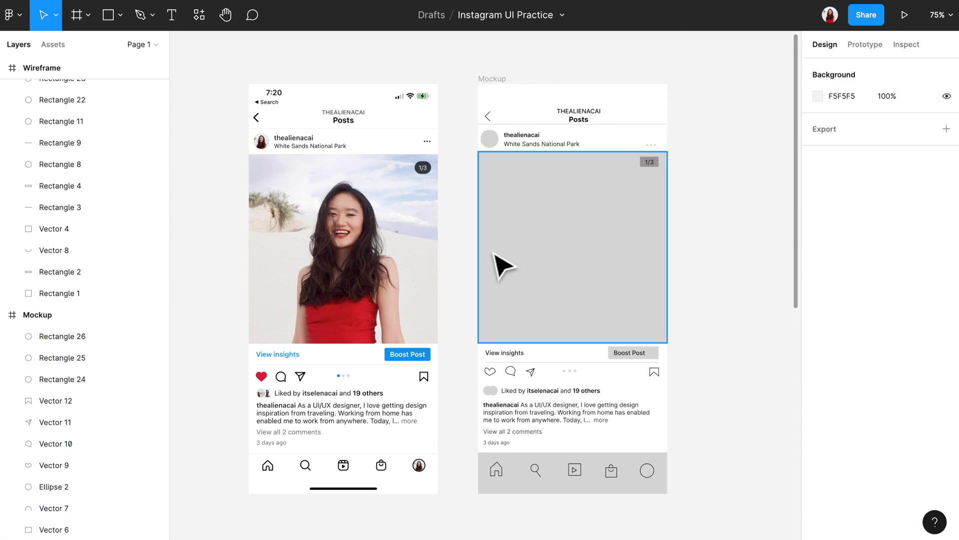
- Move the mockup's grey photo placeholder over the screenshot's photo and align their top-left corners at X 87, Y -1226
{"action": "scroll", "coordinate": [333, 312], "scroll_direction": "up", "scroll_amount": 3}
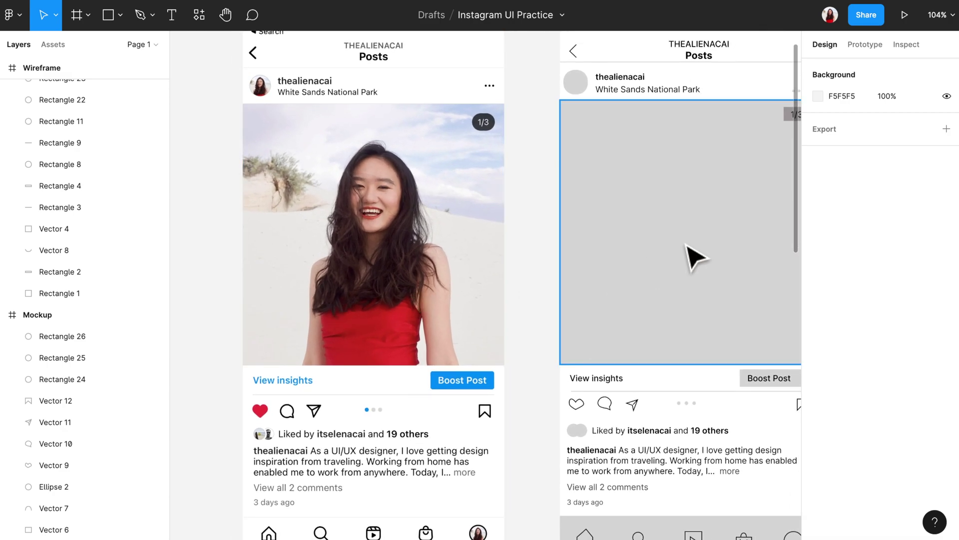
{"action": "left_click_drag", "start_coordinate": [687, 244], "coordinate": [372, 249]}
{"action": "scroll", "coordinate": [287, 210], "scroll_direction": "up", "scroll_amount": 2}
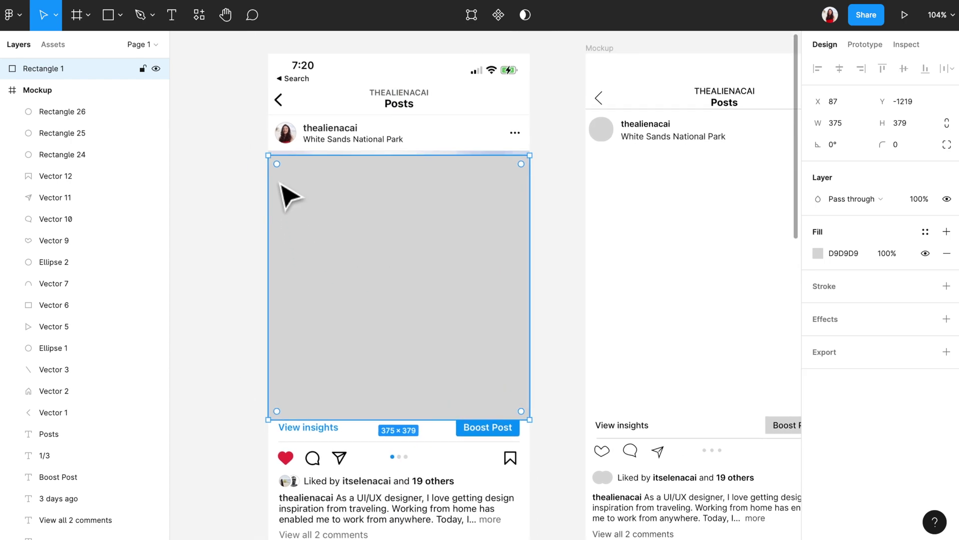
{"action": "scroll", "coordinate": [280, 186], "scroll_direction": "up", "scroll_amount": 10}
{"action": "left_click_drag", "start_coordinate": [288, 191], "coordinate": [293, 169]}
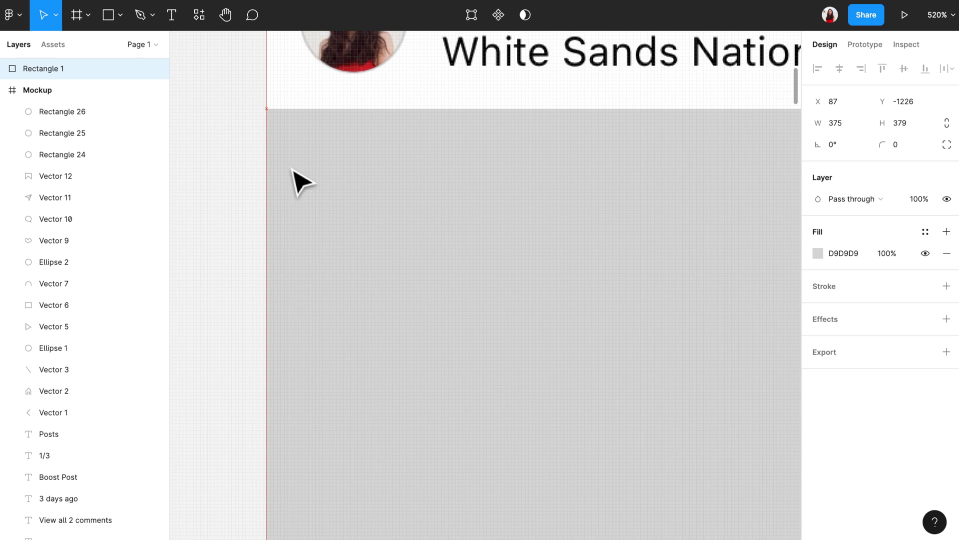
- Resize the grey placeholder's height to 375 so its bottom edge matches the screenshot photo
{"action": "scroll", "coordinate": [292, 168], "scroll_direction": "down", "scroll_amount": 5}
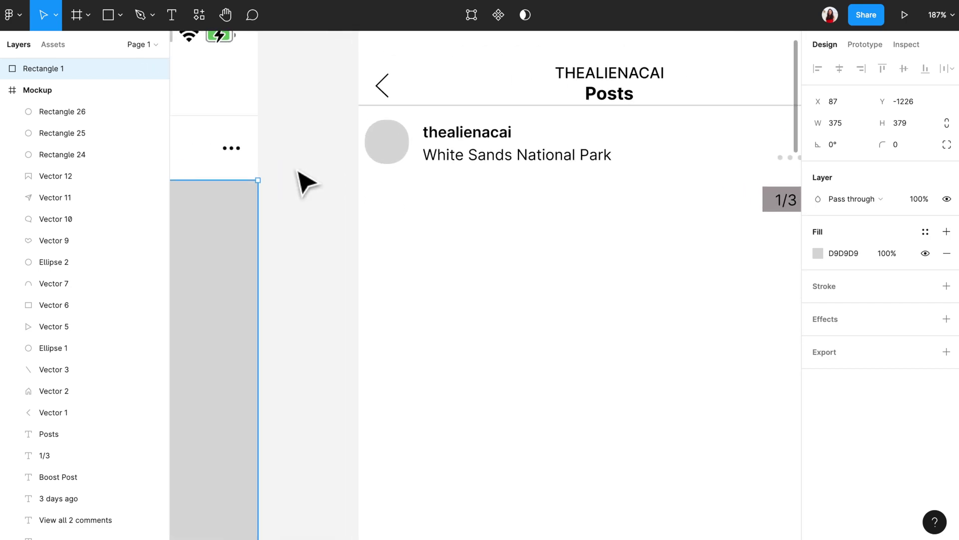
{"action": "scroll", "coordinate": [299, 175], "scroll_direction": "left", "scroll_amount": 5}
{"action": "scroll", "coordinate": [379, 270], "scroll_direction": "down", "scroll_amount": 5}
{"action": "scroll", "coordinate": [402, 299], "scroll_direction": "left", "scroll_amount": 3}
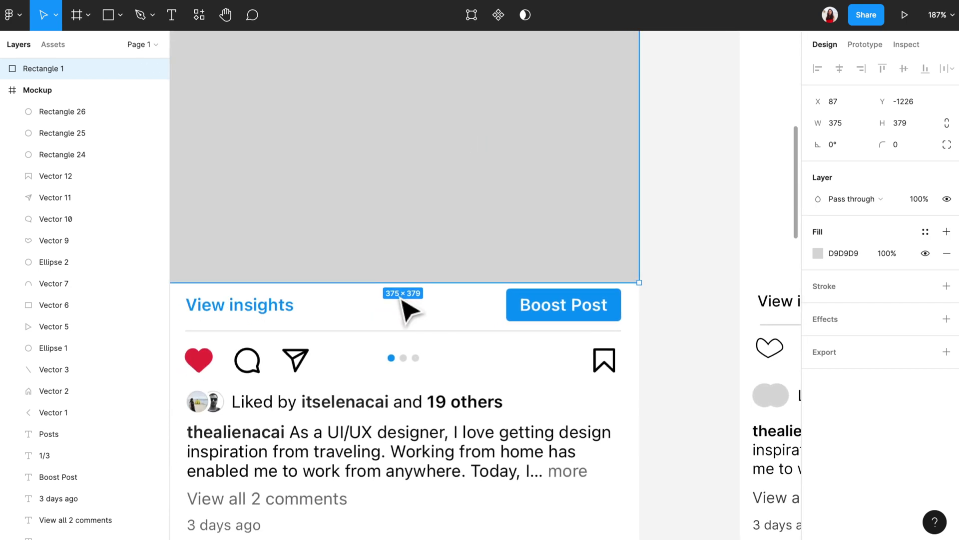
{"action": "left_click_drag", "start_coordinate": [424, 283], "coordinate": [432, 313]}
{"action": "scroll", "coordinate": [432, 274], "scroll_direction": "up", "scroll_amount": 5}
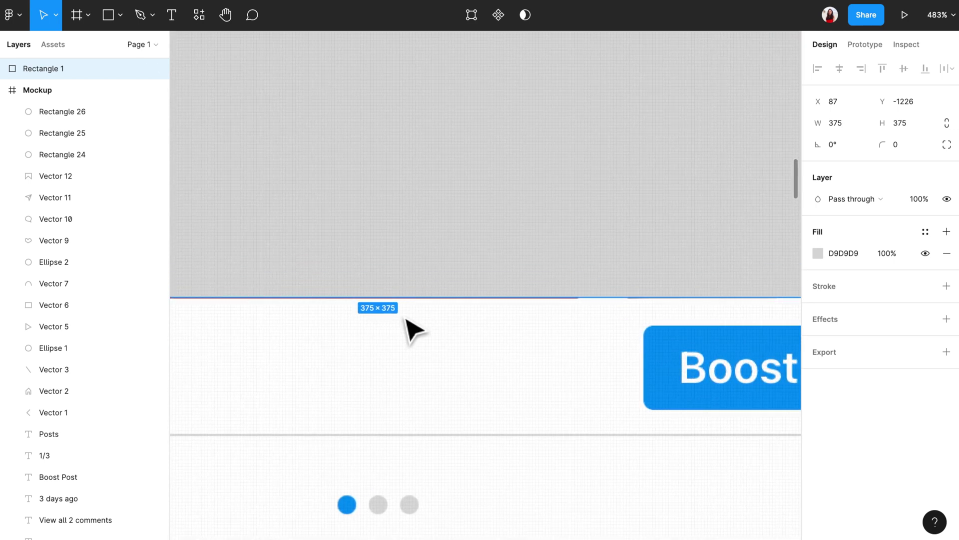
- Move the 375 × 375 placeholder back into the Mockup frame at X 0, Y 139
{"action": "scroll", "coordinate": [411, 330], "scroll_direction": "down", "scroll_amount": 10}
{"action": "scroll", "coordinate": [411, 320], "scroll_direction": "right", "scroll_amount": 2}
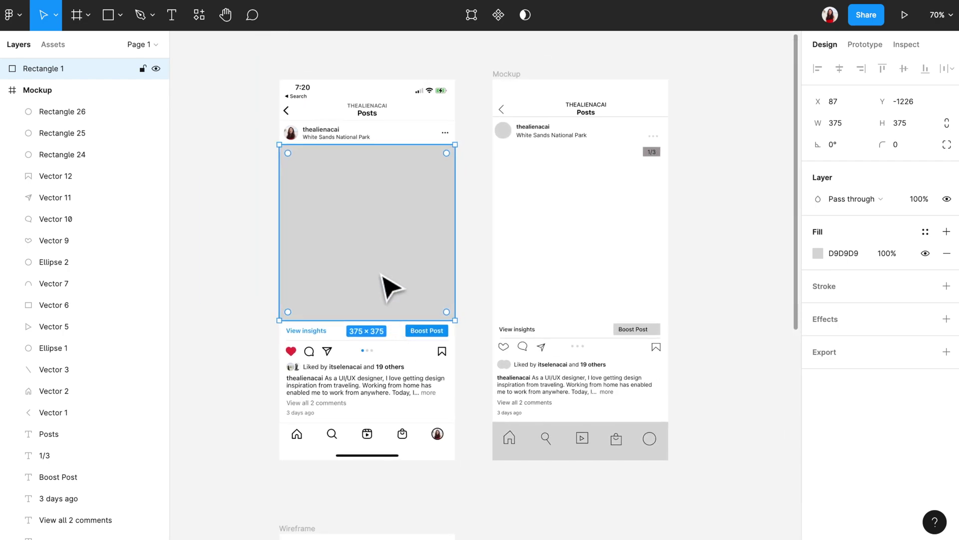
{"action": "left_click_drag", "start_coordinate": [368, 273], "coordinate": [578, 276]}
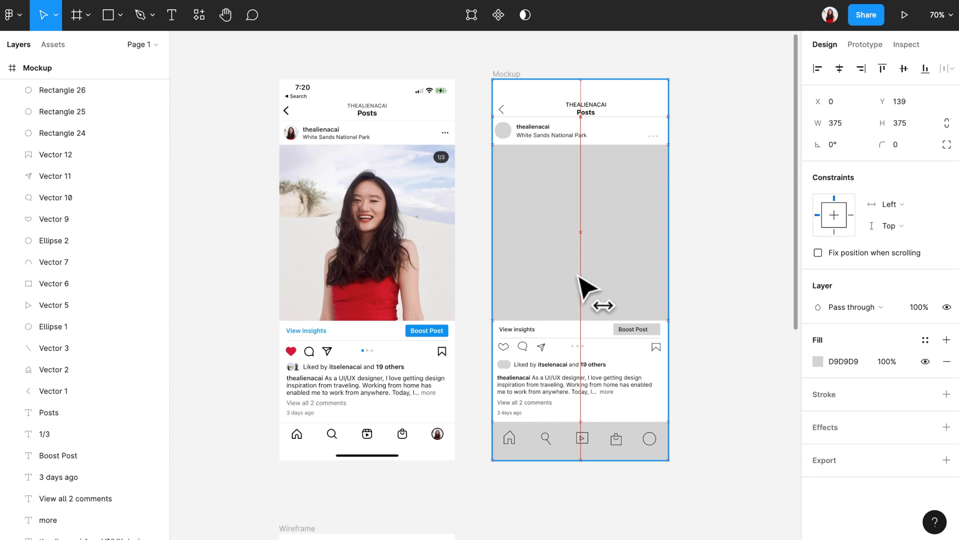
{"action": "left_click_drag", "start_coordinate": [578, 277], "coordinate": [578, 276]}
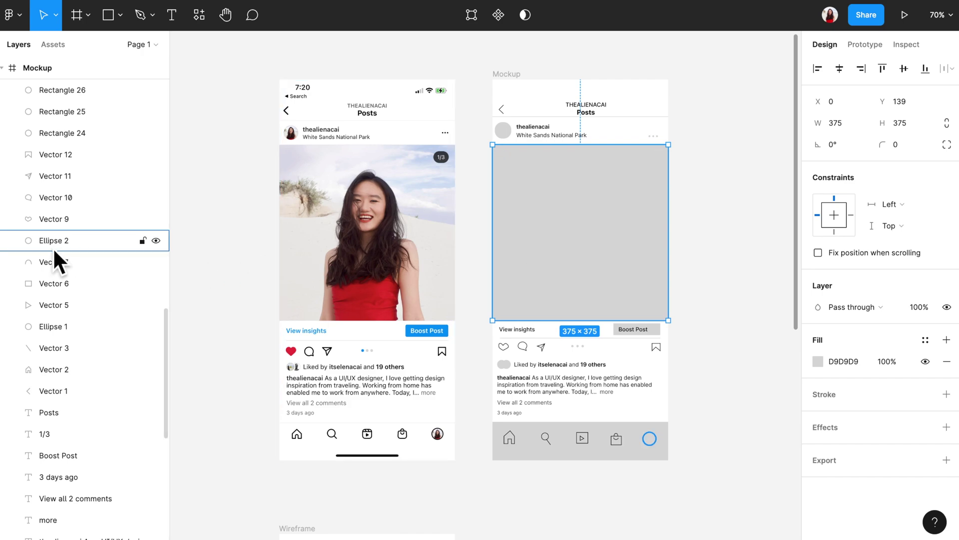
- Rename the placeholder rectangle's layer in the Mockup frame as Photo
{"action": "scroll", "coordinate": [34, 250], "scroll_direction": "up", "scroll_amount": 3}
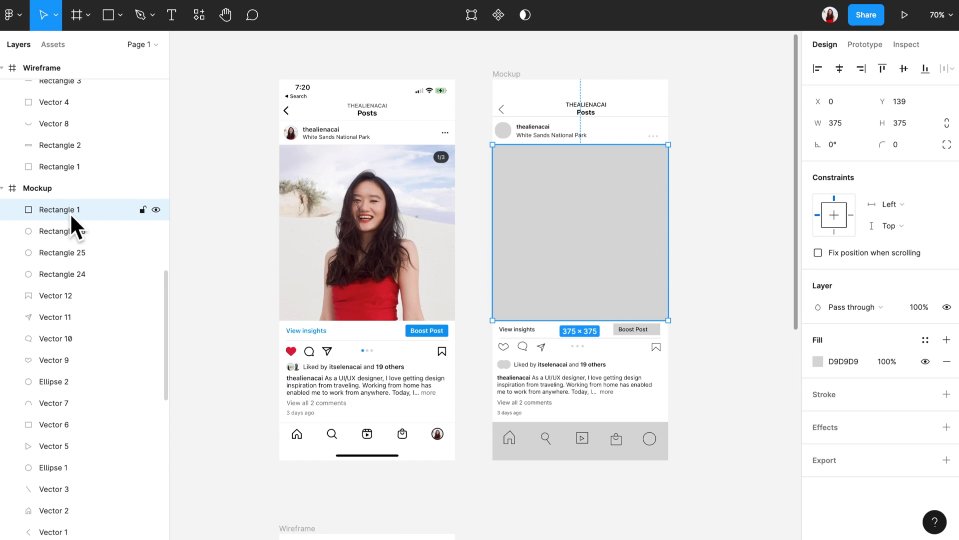
{"action": "double_click", "coordinate": [73, 210]}
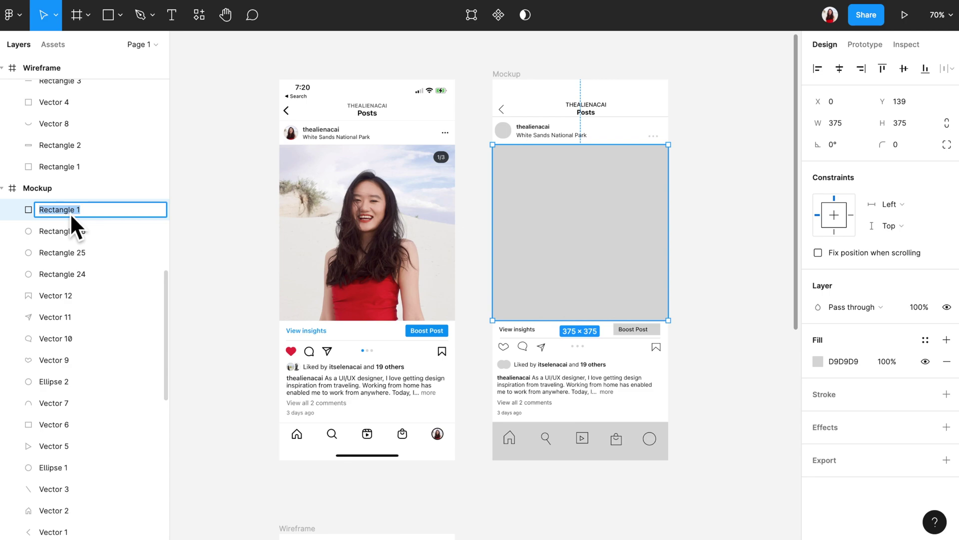
{"action": "type", "text": "Photo"}
{"action": "key", "text": "Return"}
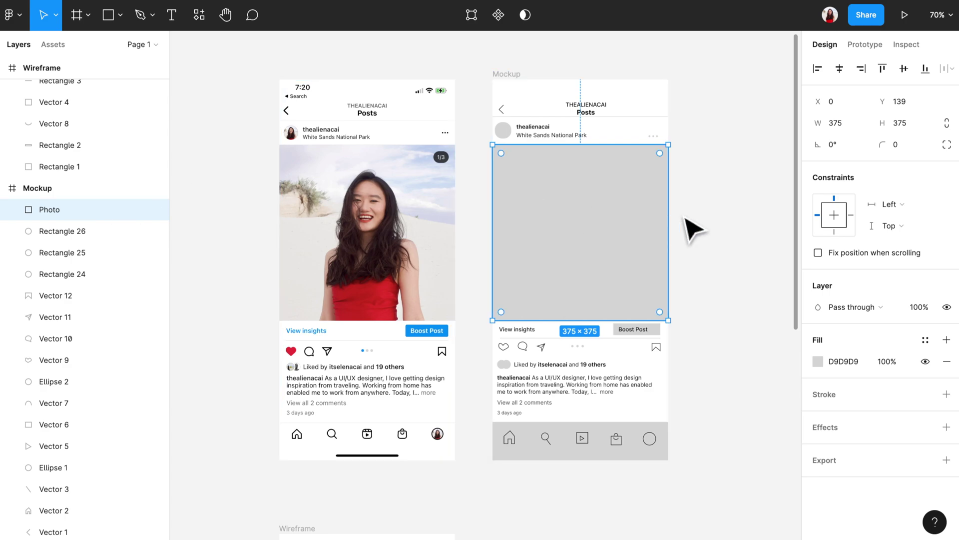
{"action": "left_click", "coordinate": [686, 220]}
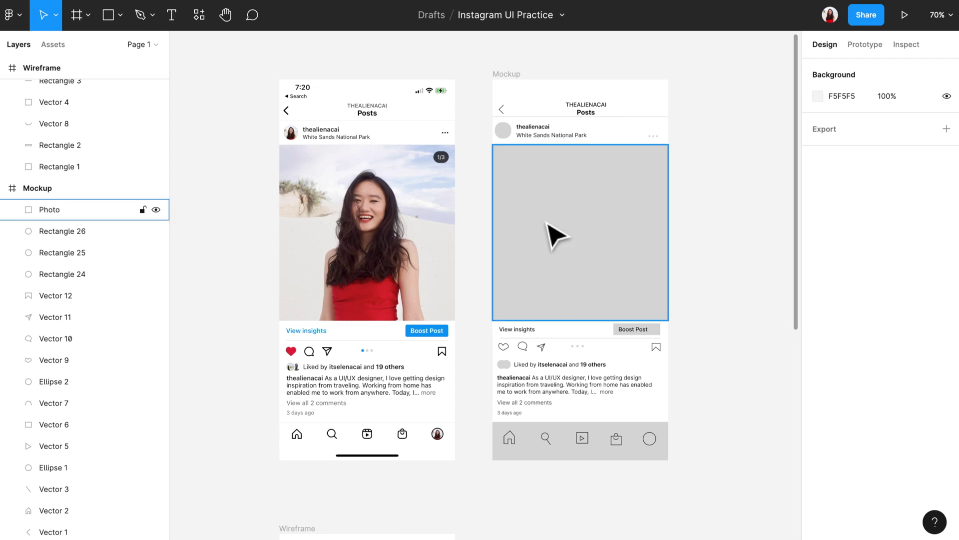
- Paste the copied portrait image as the Photo rectangle's fill and check its image fill settings
{"action": "left_click", "coordinate": [554, 232]}
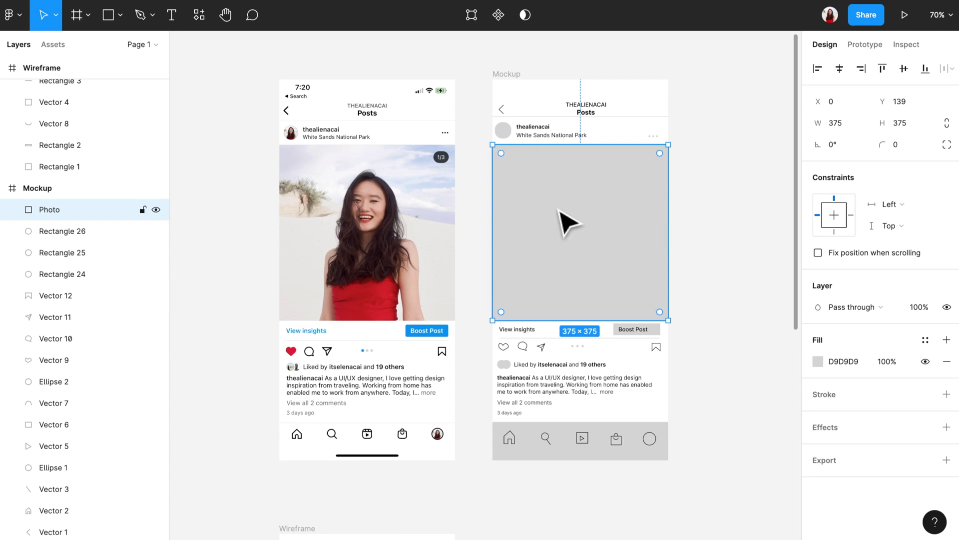
{"action": "key", "text": "ctrl+v"}
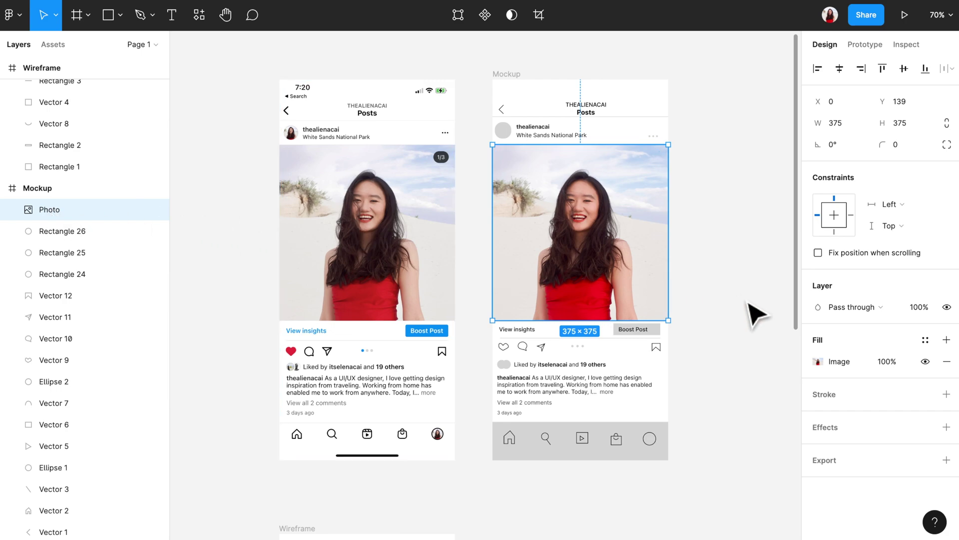
{"action": "left_click", "coordinate": [820, 362]}
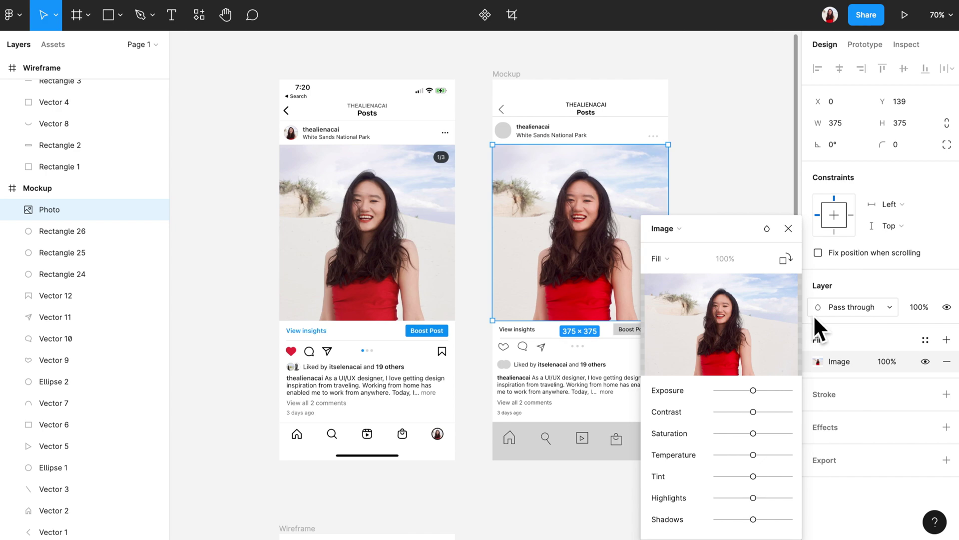
{"action": "left_click", "coordinate": [752, 255]}
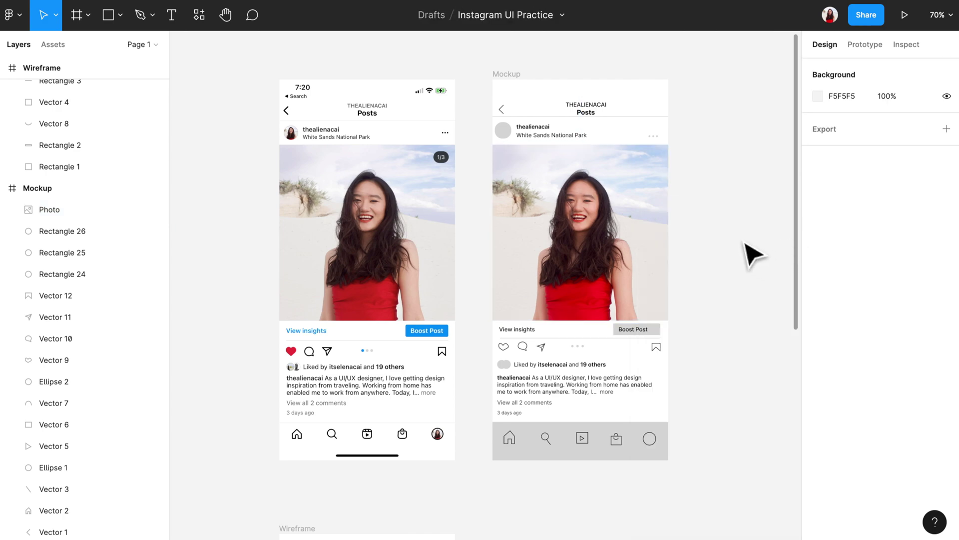
- Move the mockup photo down to uncover the 1/3 badge beneath it, and undo the move
{"action": "scroll", "coordinate": [535, 167], "scroll_direction": "up", "scroll_amount": 15}
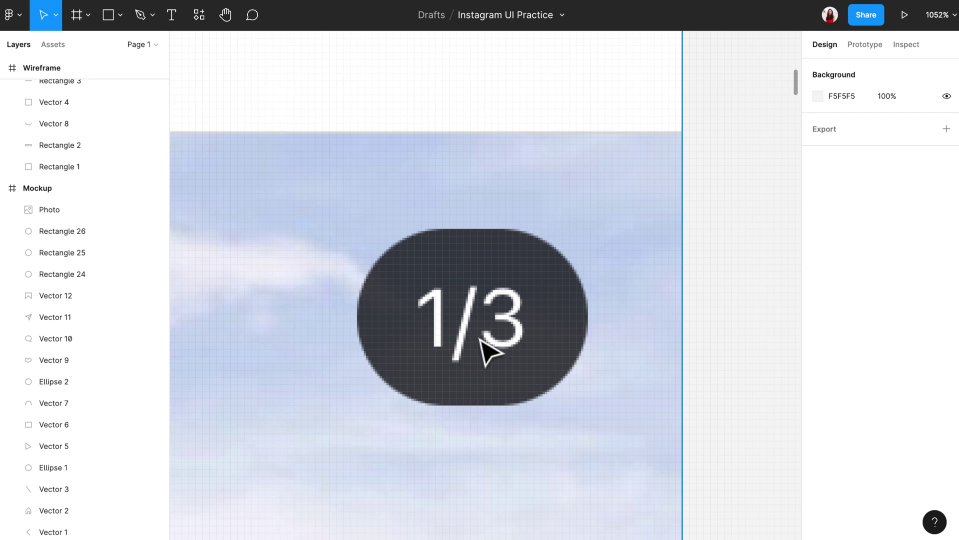
{"action": "scroll", "coordinate": [481, 352], "scroll_direction": "down", "scroll_amount": 10}
{"action": "scroll", "coordinate": [481, 351], "scroll_direction": "right", "scroll_amount": 5}
{"action": "scroll", "coordinate": [481, 351], "scroll_direction": "down", "scroll_amount": 2}
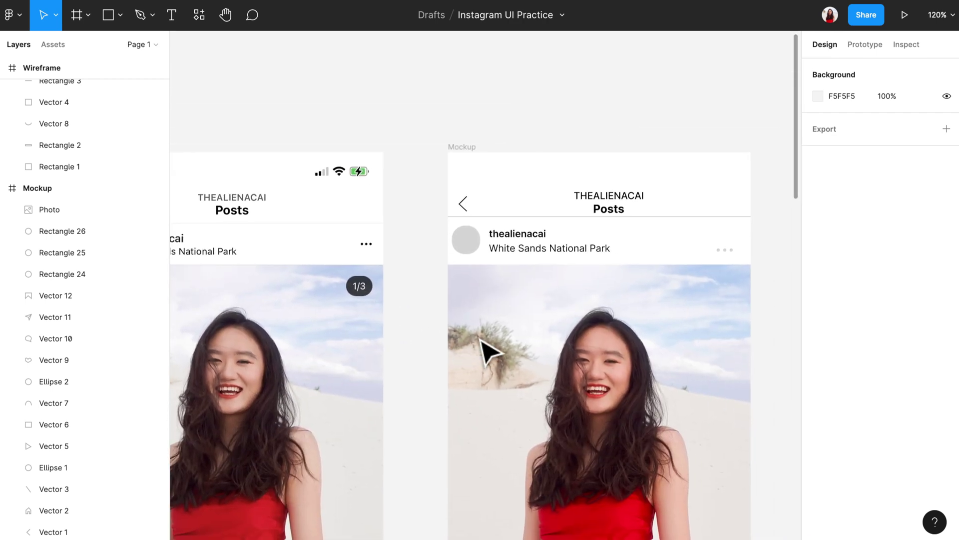
{"action": "scroll", "coordinate": [482, 344], "scroll_direction": "down", "scroll_amount": 4}
{"action": "scroll", "coordinate": [482, 345], "scroll_direction": "right", "scroll_amount": 2}
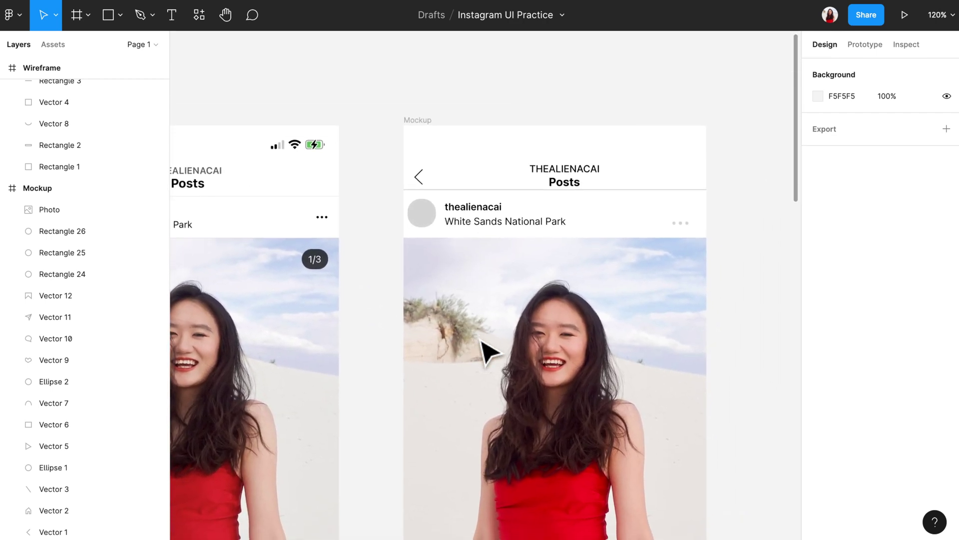
{"action": "left_click", "coordinate": [608, 320]}
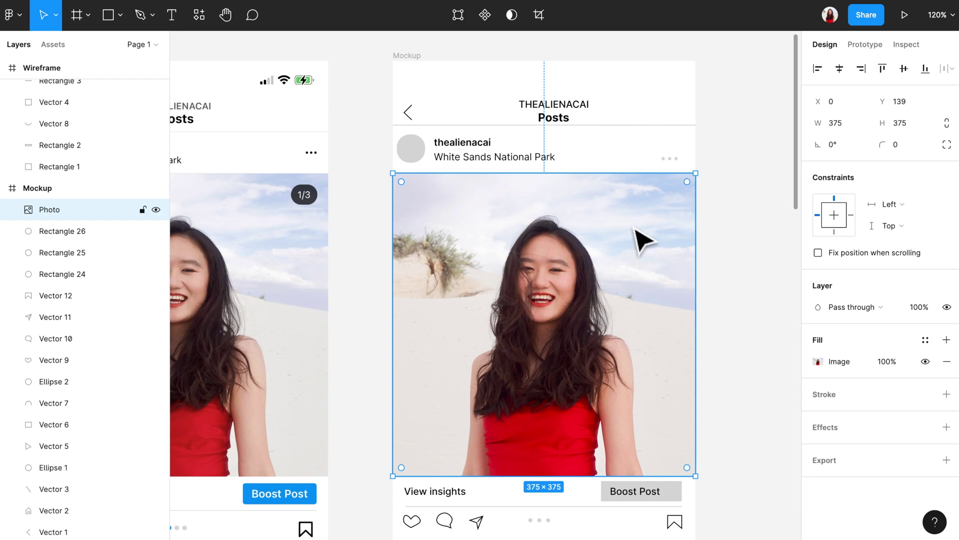
{"action": "left_click_drag", "start_coordinate": [642, 232], "coordinate": [635, 268]}
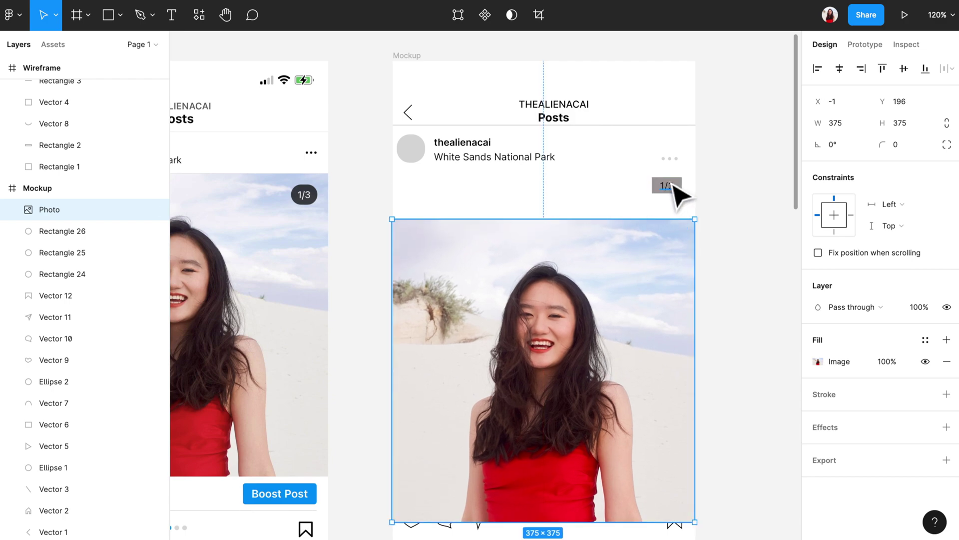
{"action": "key", "text": "ctrl+z"}
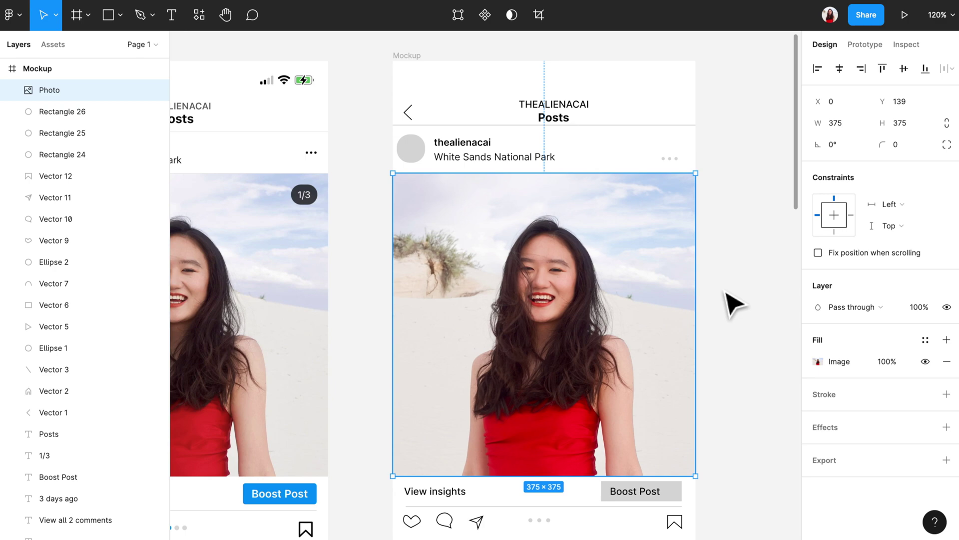
{"action": "left_click", "coordinate": [734, 302]}
- Reorder the Photo layer to the very bottom of the Mockup frame's layers, behind the 1/3 badge
{"action": "left_click", "coordinate": [622, 257]}
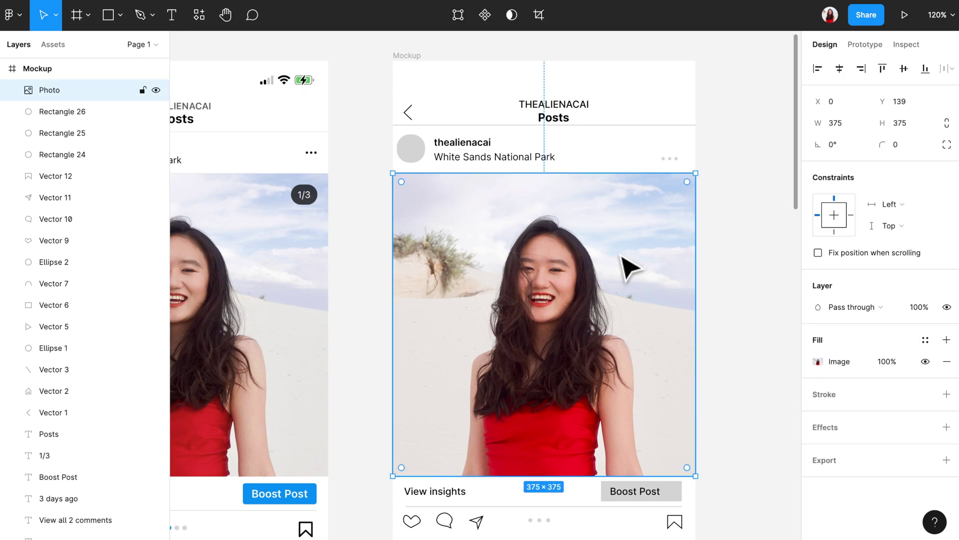
{"action": "left_click_drag", "start_coordinate": [83, 92], "coordinate": [85, 535]}
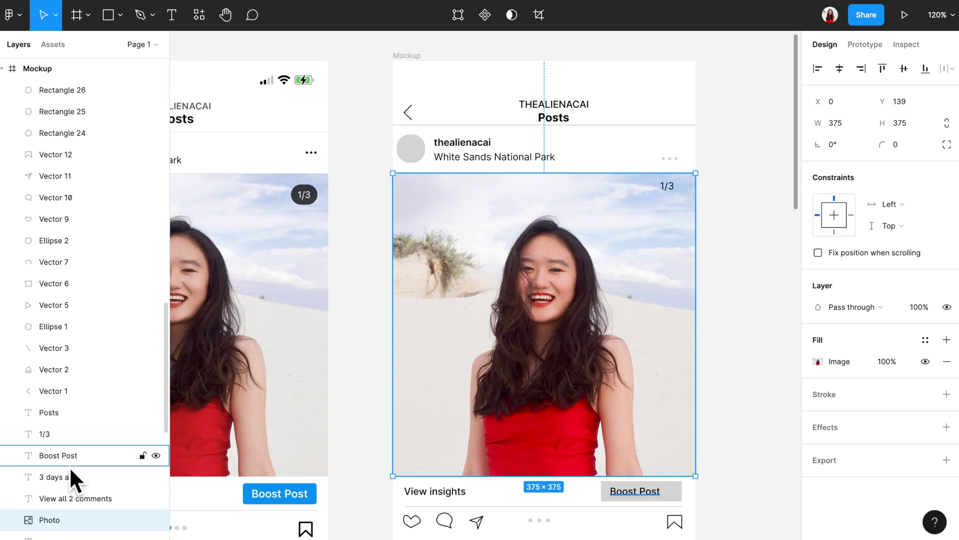
{"action": "scroll", "coordinate": [70, 462], "scroll_direction": "down", "scroll_amount": 6}
{"action": "left_click_drag", "start_coordinate": [86, 185], "coordinate": [85, 528]}
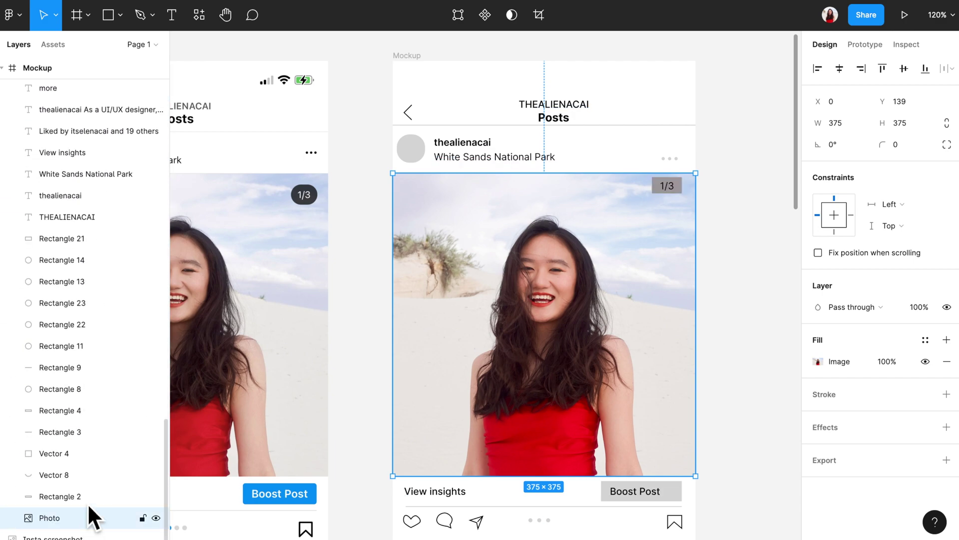
- Move the gray 1/3 badge rectangle onto the reference screenshot's badge and resize it to 33 × 25 to match
{"action": "left_click", "coordinate": [756, 356]}
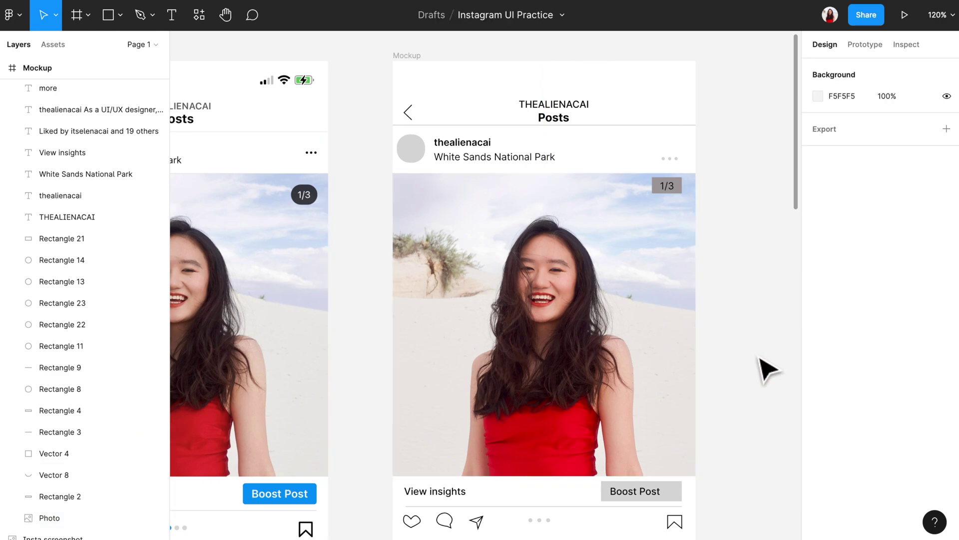
{"action": "left_click_drag", "start_coordinate": [686, 194], "coordinate": [390, 210]}
{"action": "scroll", "coordinate": [317, 215], "scroll_direction": "up", "scroll_amount": 5}
{"action": "scroll", "coordinate": [316, 214], "scroll_direction": "up", "scroll_amount": 10}
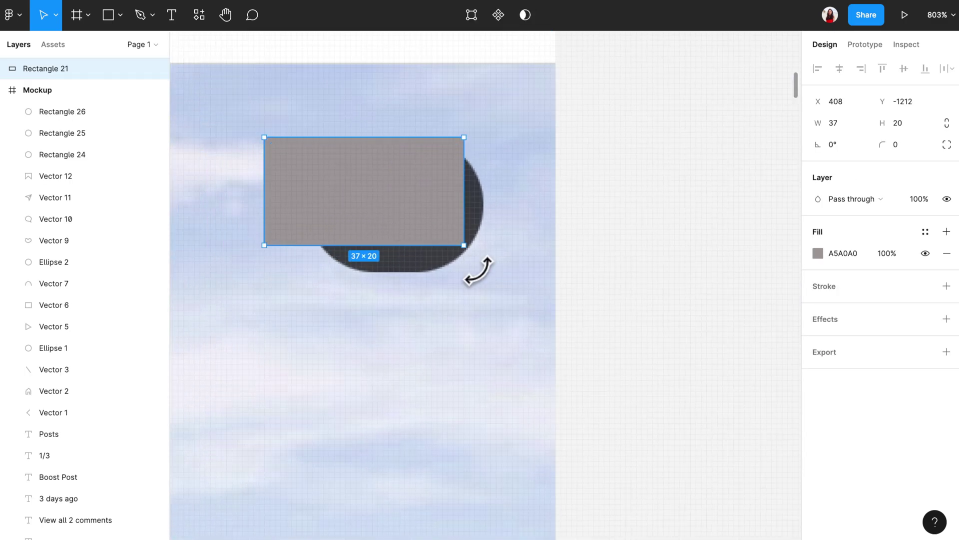
{"action": "left_click_drag", "start_coordinate": [475, 263], "coordinate": [496, 287]}
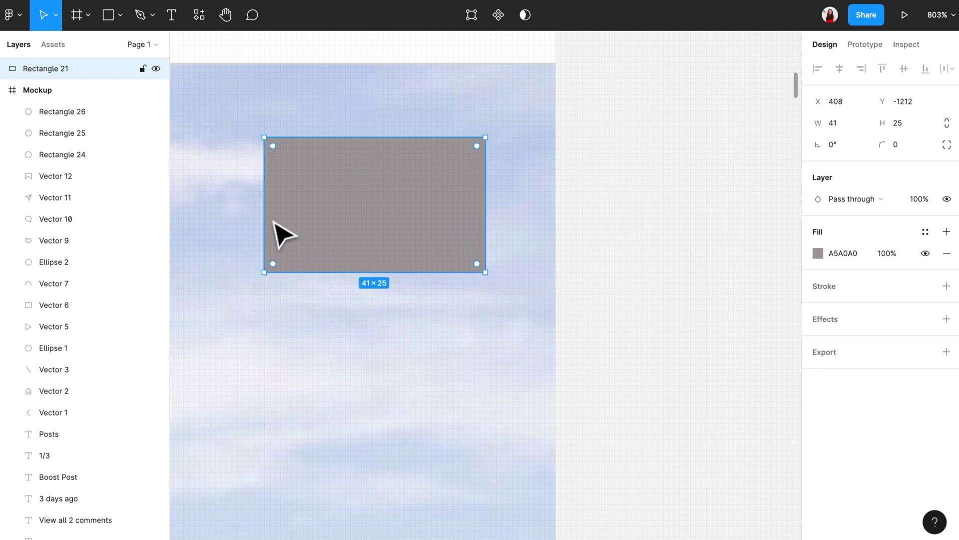
{"action": "left_click_drag", "start_coordinate": [278, 225], "coordinate": [321, 234]}
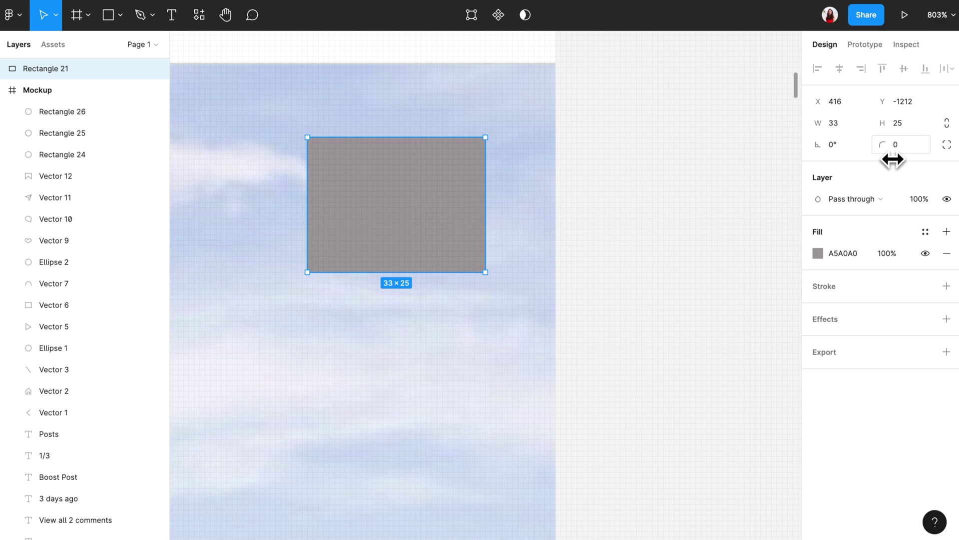
- Round the badge rectangle's corners to a radius of 23 and move it just below the reference badge
{"action": "left_click_drag", "start_coordinate": [892, 159], "coordinate": [140, 159]}
{"action": "left_click_drag", "start_coordinate": [225, 168], "coordinate": [225, 168]}
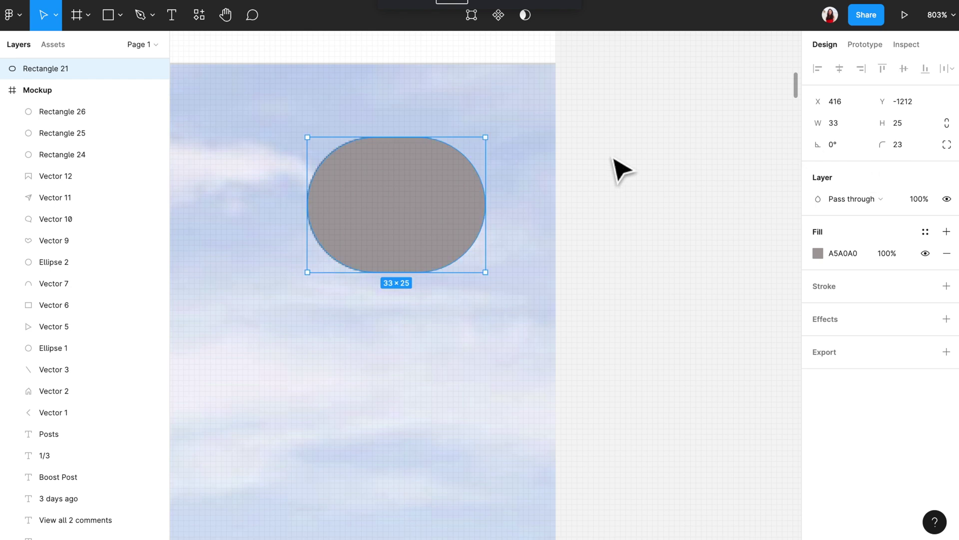
{"action": "left_click_drag", "start_coordinate": [422, 201], "coordinate": [423, 369]}
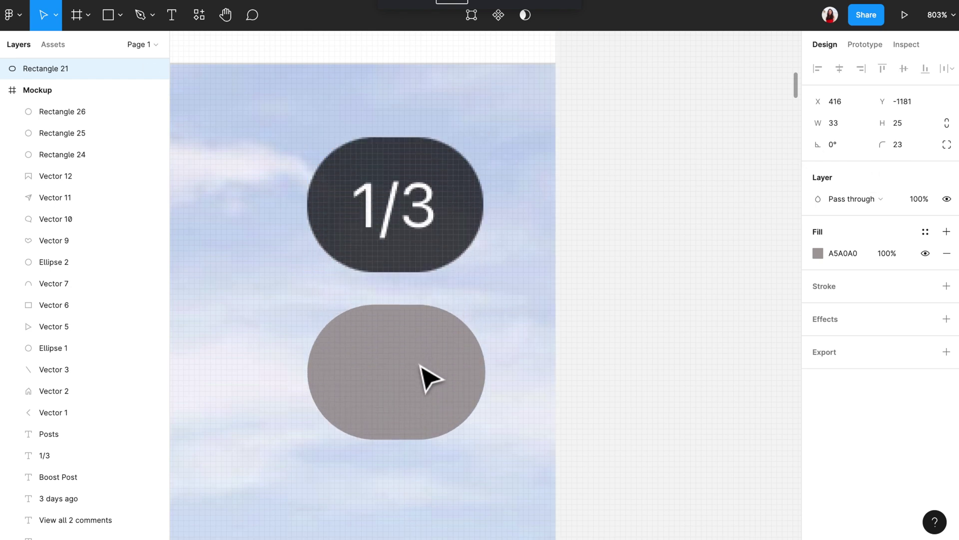
{"action": "left_click", "coordinate": [687, 324]}
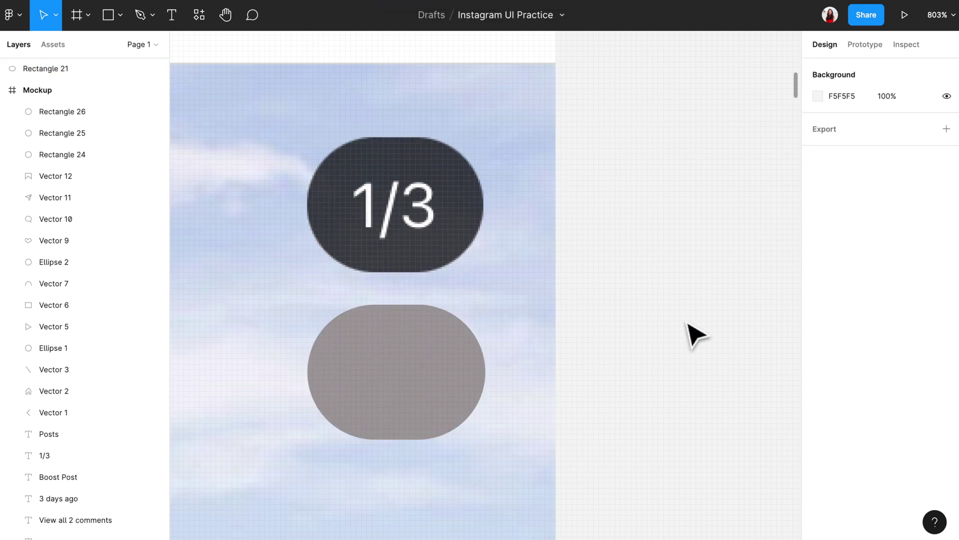
- Fill the rounded badge shape with the dark color 424449 sampled from the reference badge
{"action": "left_click", "coordinate": [429, 385]}
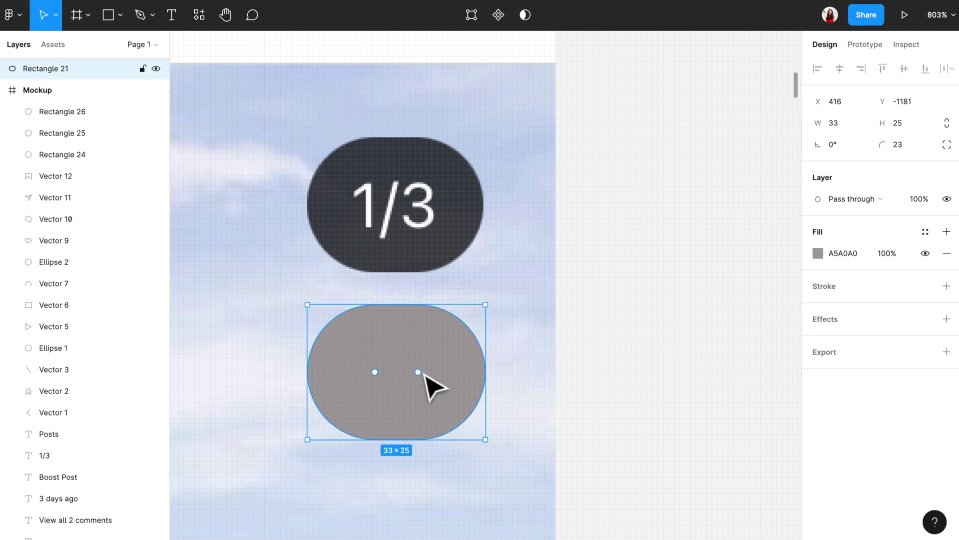
{"action": "left_click", "coordinate": [817, 254]}
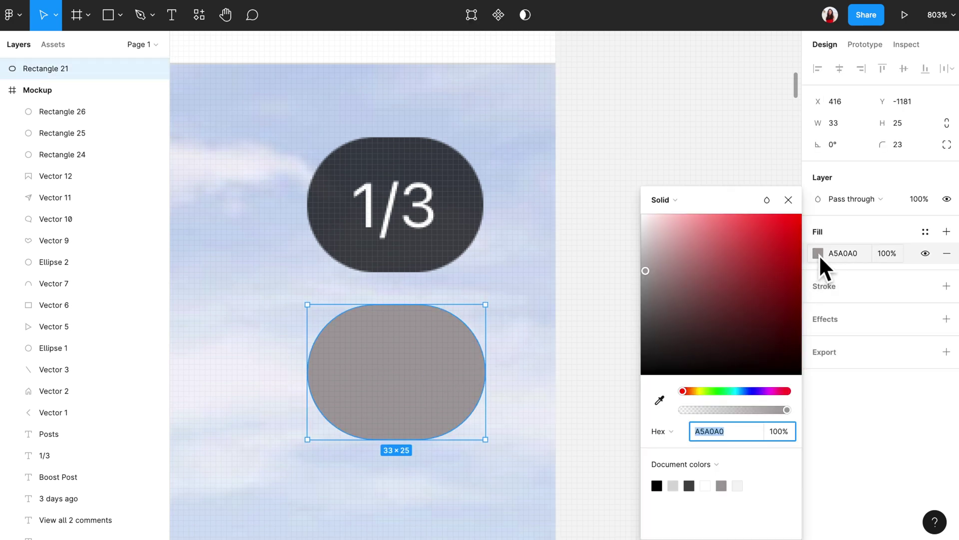
{"action": "left_click", "coordinate": [659, 400]}
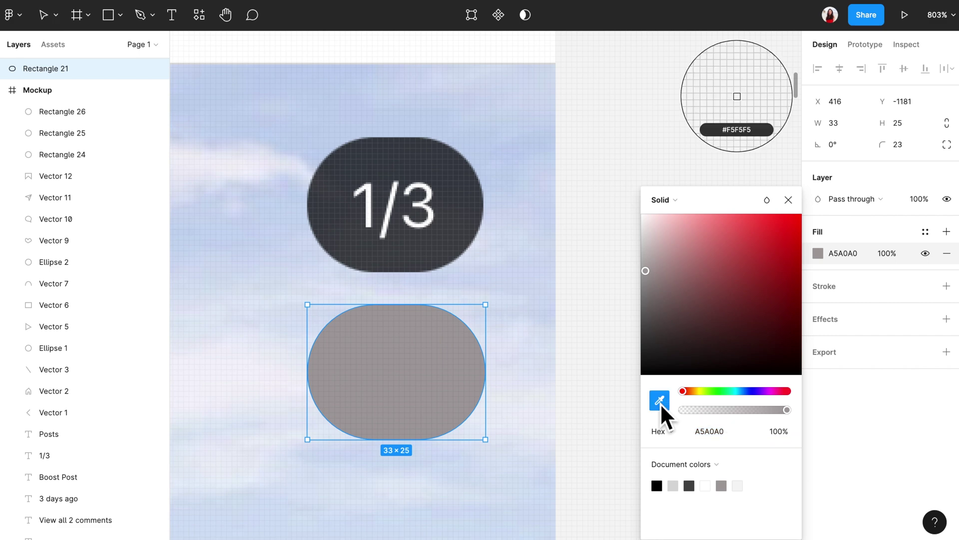
{"action": "left_click", "coordinate": [468, 247]}
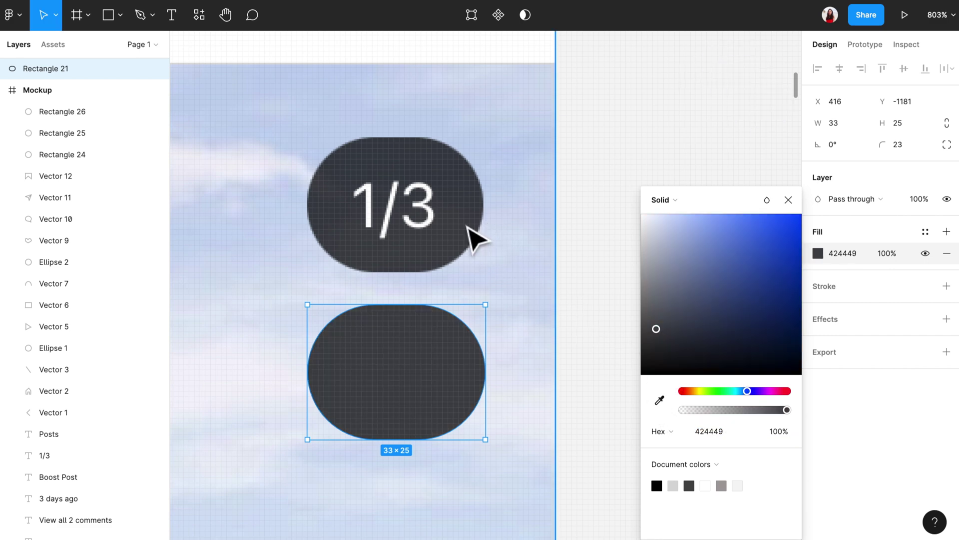
{"action": "left_click", "coordinate": [788, 200]}
- Move the dark badge shape back up so it exactly covers the reference screenshot's 1/3 badge
{"action": "left_click", "coordinate": [664, 269]}
{"action": "left_click", "coordinate": [408, 373]}
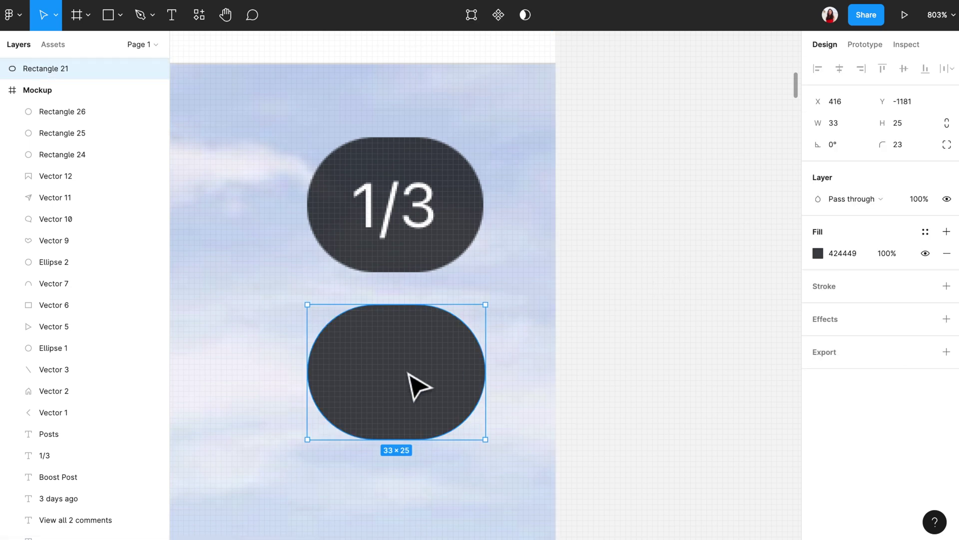
{"action": "left_click_drag", "start_coordinate": [408, 400], "coordinate": [419, 245]}
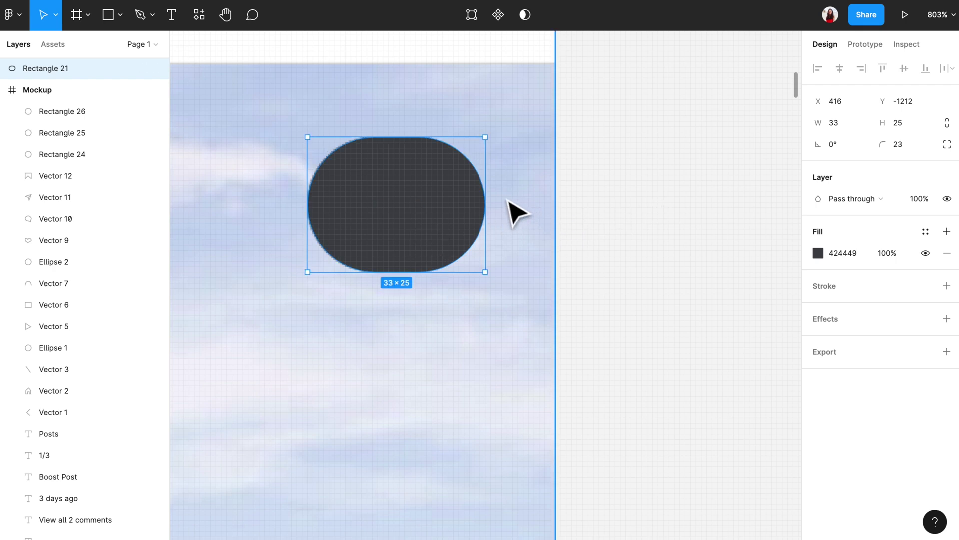
{"action": "left_click", "coordinate": [628, 203]}
- Measure the gap between the badge's right edge and the reference photo's right edge with a temporary rectangle
{"action": "scroll", "coordinate": [627, 205], "scroll_direction": "up", "scroll_amount": 2}
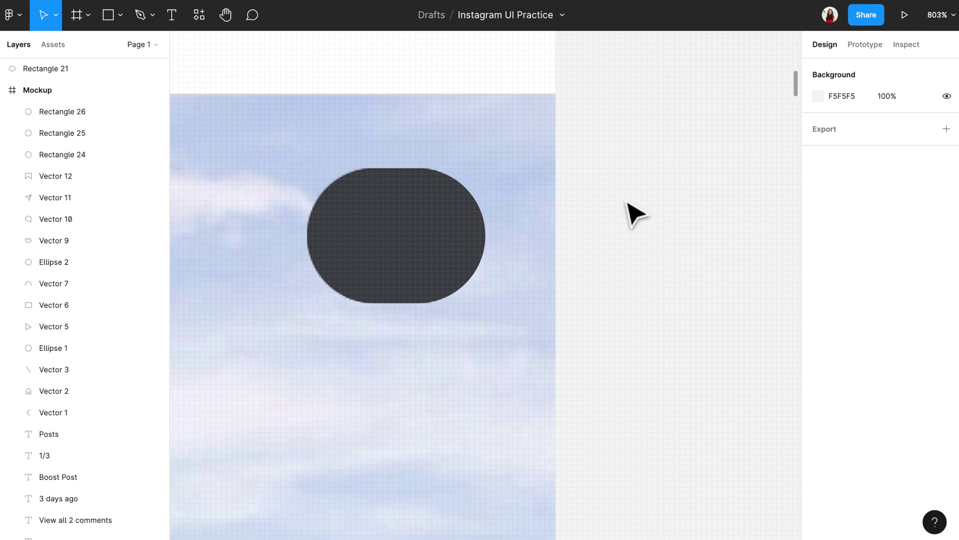
{"action": "scroll", "coordinate": [622, 206], "scroll_direction": "up", "scroll_amount": 3, "text": "ctrl"}
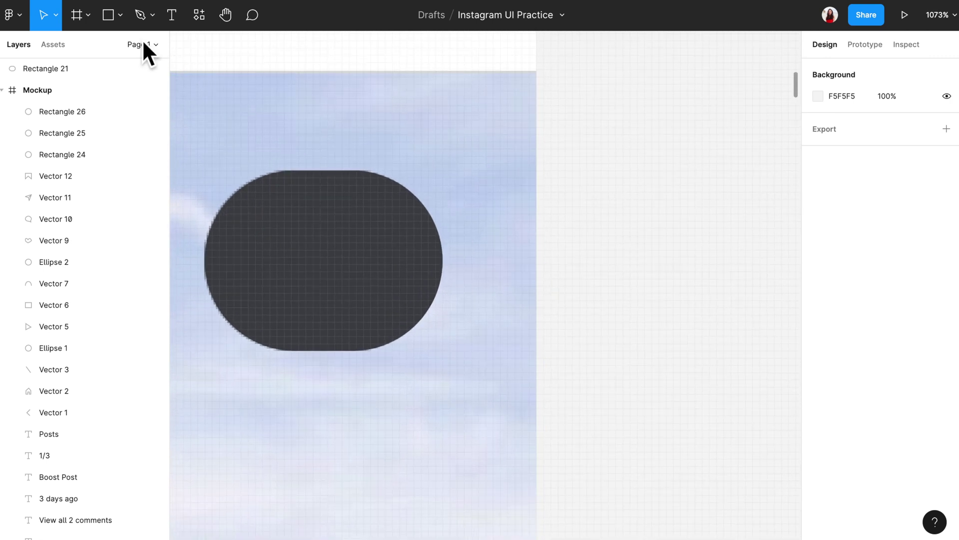
{"action": "left_click", "coordinate": [115, 21]}
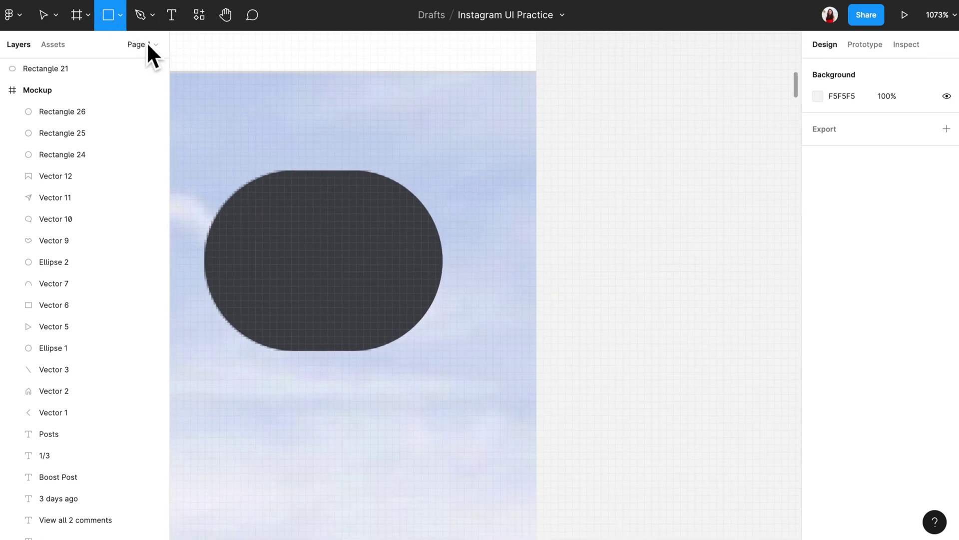
{"action": "mouse_move", "coordinate": [442, 236]}
{"action": "left_mouse_down"}
{"action": "mouse_move", "coordinate": [484, 278]}
{"action": "mouse_move", "coordinate": [544, 314]}
{"action": "left_mouse_up"}
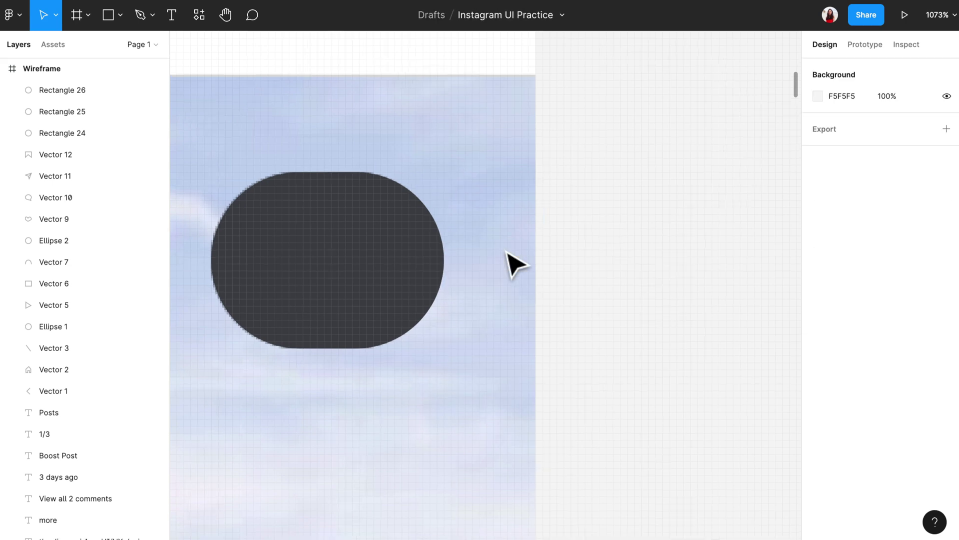
- Move the dark badge shape from the reference into the Mockup frame, flush with the photo's right edge at Y 153
{"action": "scroll", "coordinate": [515, 262], "scroll_direction": "down", "scroll_amount": 10}
{"action": "scroll", "coordinate": [514, 268], "scroll_direction": "right", "scroll_amount": 3}
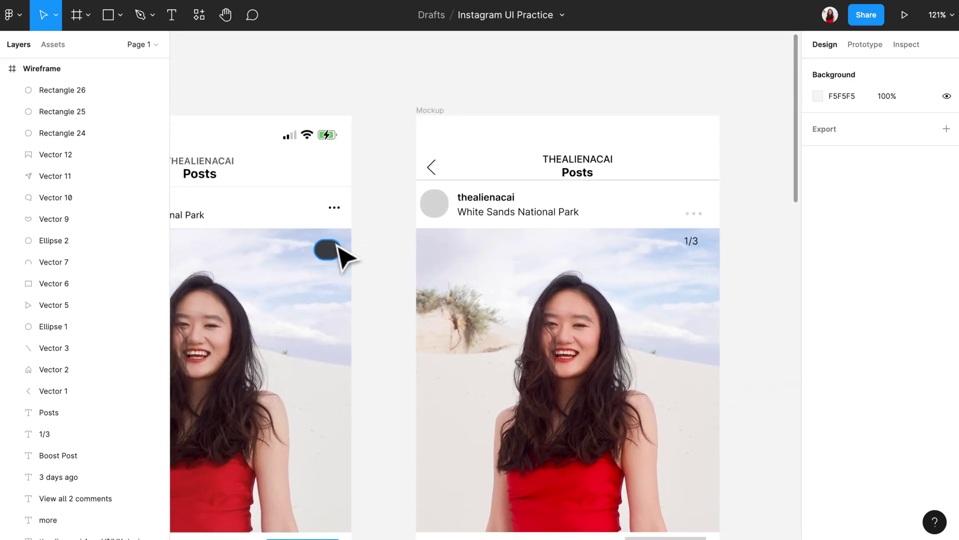
{"action": "left_click", "coordinate": [333, 253]}
{"action": "left_click_drag", "start_coordinate": [333, 256], "coordinate": [717, 268]}
{"action": "scroll", "coordinate": [720, 268], "scroll_direction": "up", "scroll_amount": 10}
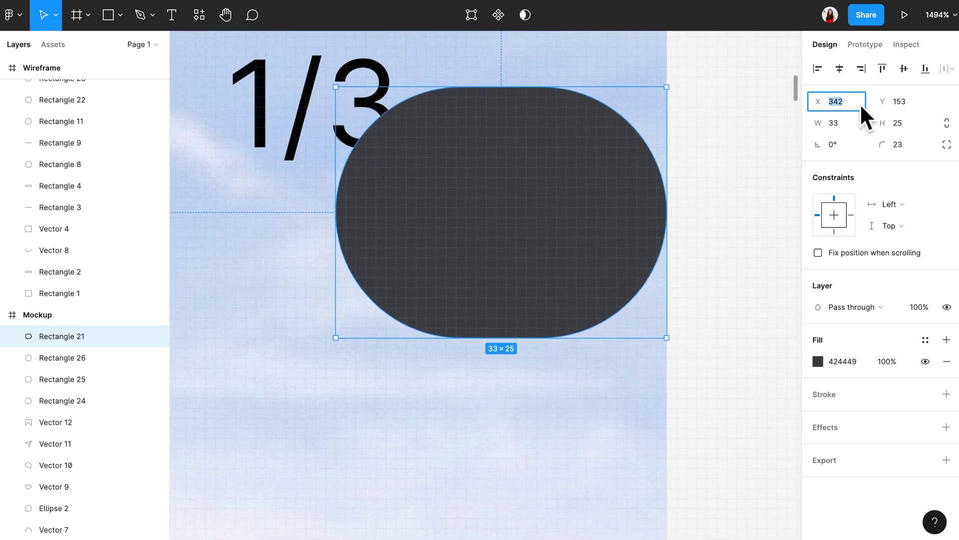
- Offset the badge shape 13 px inward from the mockup photo's right edge by subtracting 13 from its X position
{"action": "key", "text": "Right"}
{"action": "type", "text": "-13"}
{"action": "key", "text": "Return"}
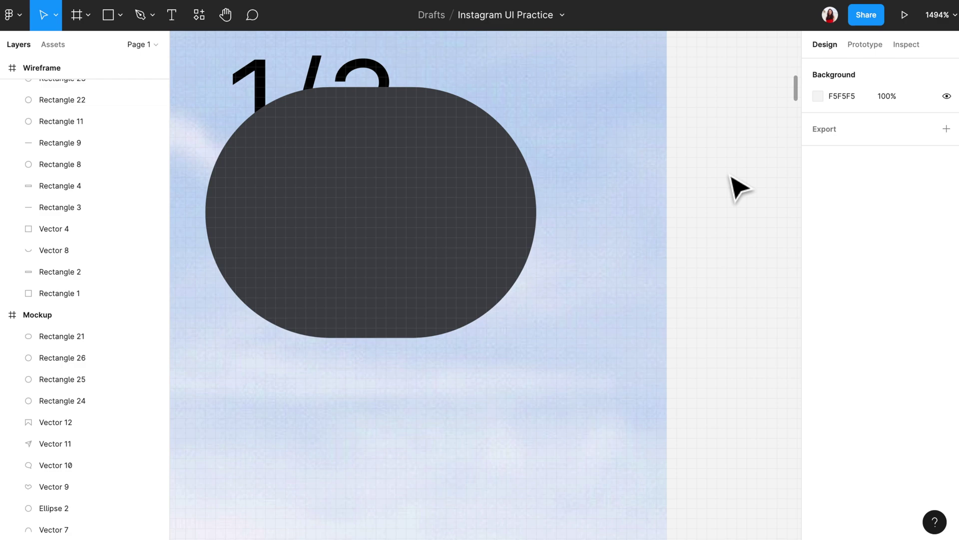
{"action": "left_click", "coordinate": [738, 188]}
{"action": "scroll", "coordinate": [732, 177], "scroll_direction": "down", "scroll_amount": 5}
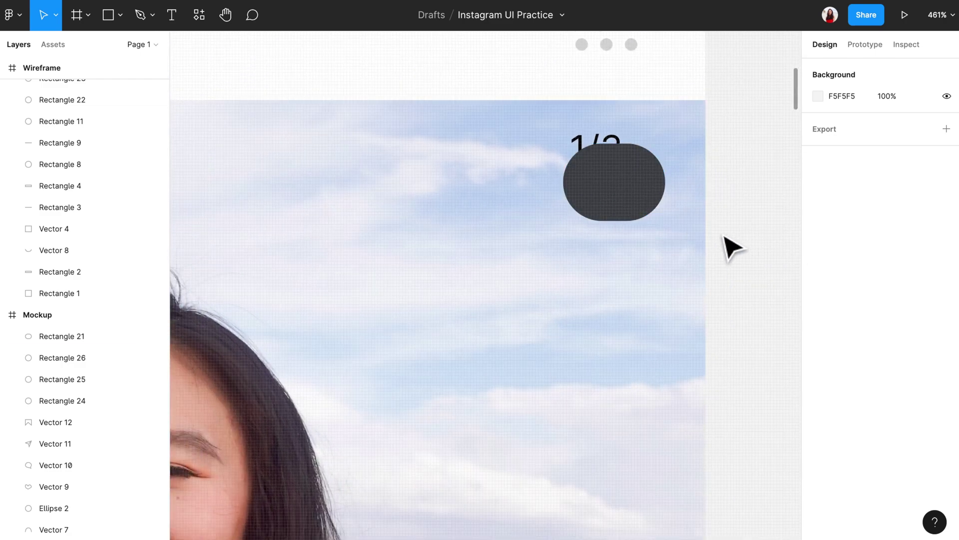
{"action": "scroll", "coordinate": [732, 248], "scroll_direction": "down", "scroll_amount": 5}
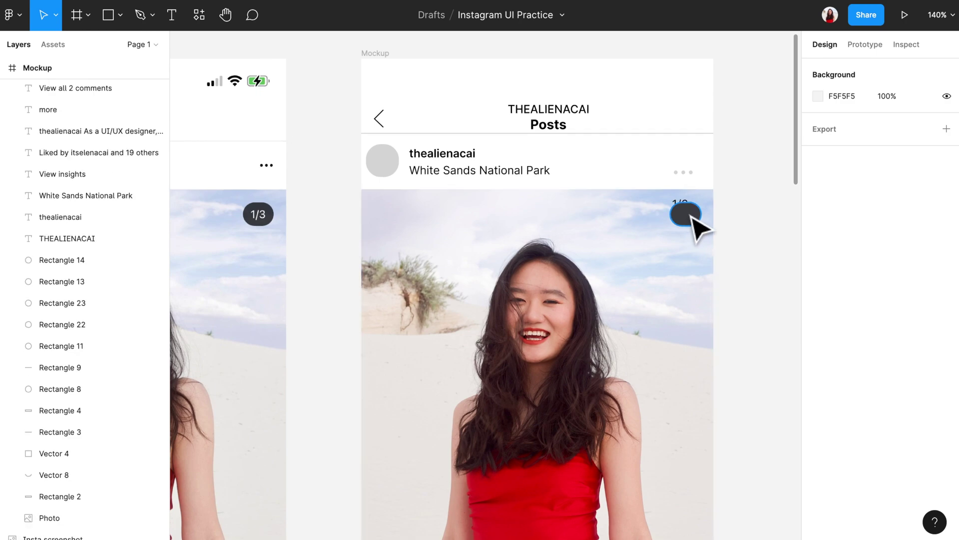
- Rename the dark badge shape's layer as Number of photos background
{"action": "left_click", "coordinate": [693, 219]}
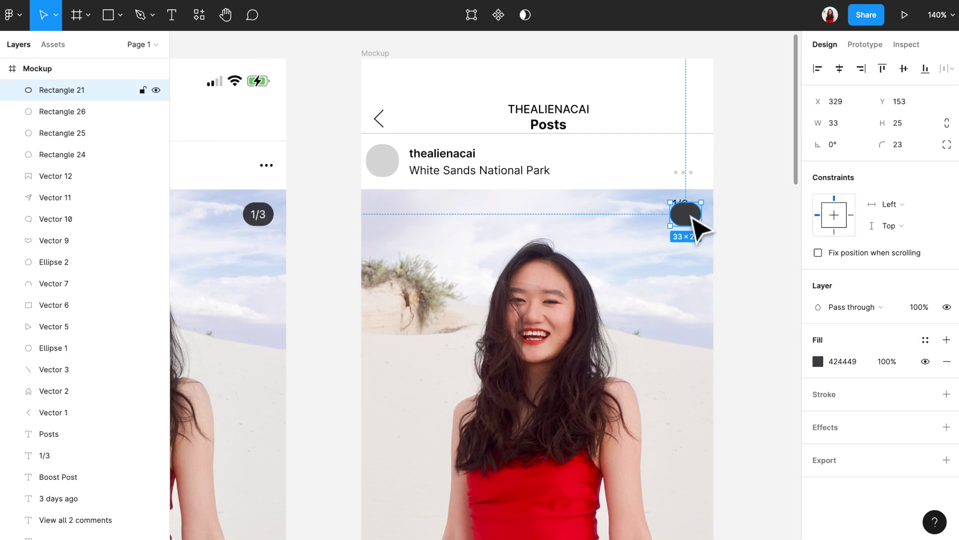
{"action": "double_click", "coordinate": [75, 89]}
{"action": "type", "text": "Number of photos background"}
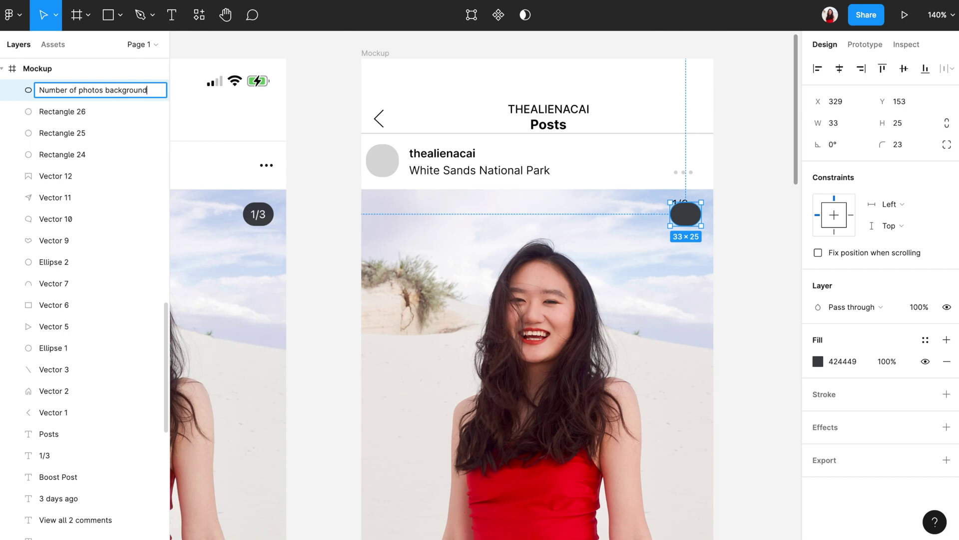
{"action": "key", "text": "Return"}
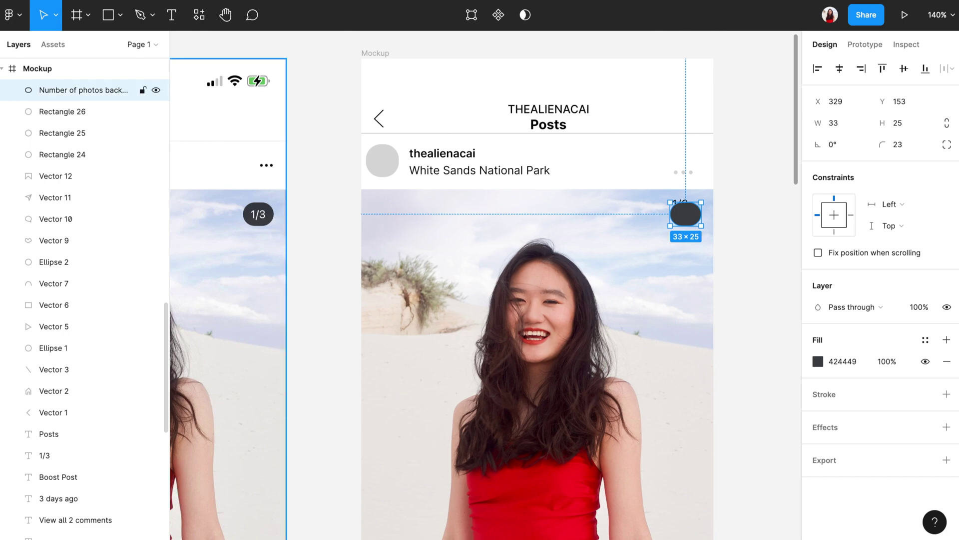
{"action": "left_click", "coordinate": [740, 197]}
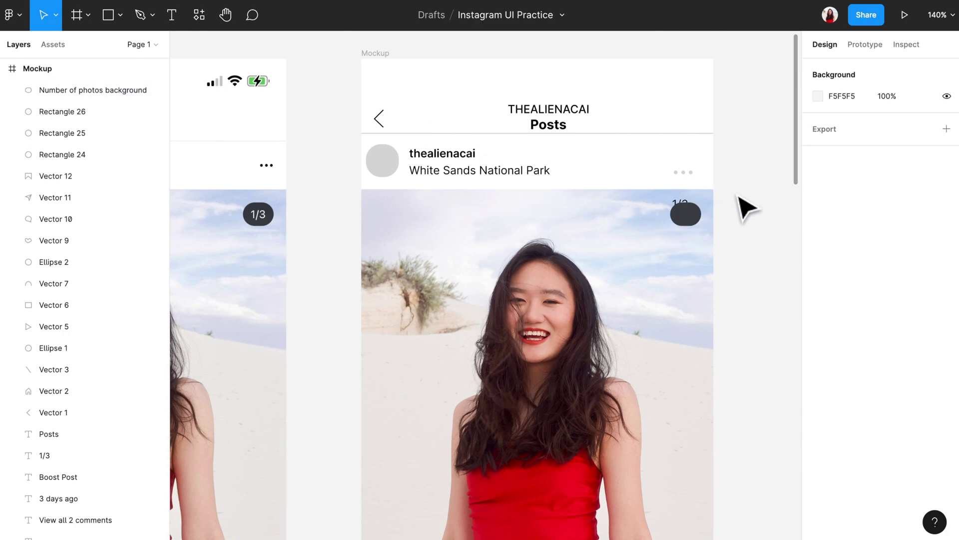
- Reorder the mockup's 1/3 text layer to the top of the frame, above Number of photos background
{"action": "scroll", "coordinate": [739, 197], "scroll_direction": "left", "scroll_amount": 1}
{"action": "scroll", "coordinate": [740, 197], "scroll_direction": "up", "scroll_amount": 1}
{"action": "left_click", "coordinate": [690, 210]}
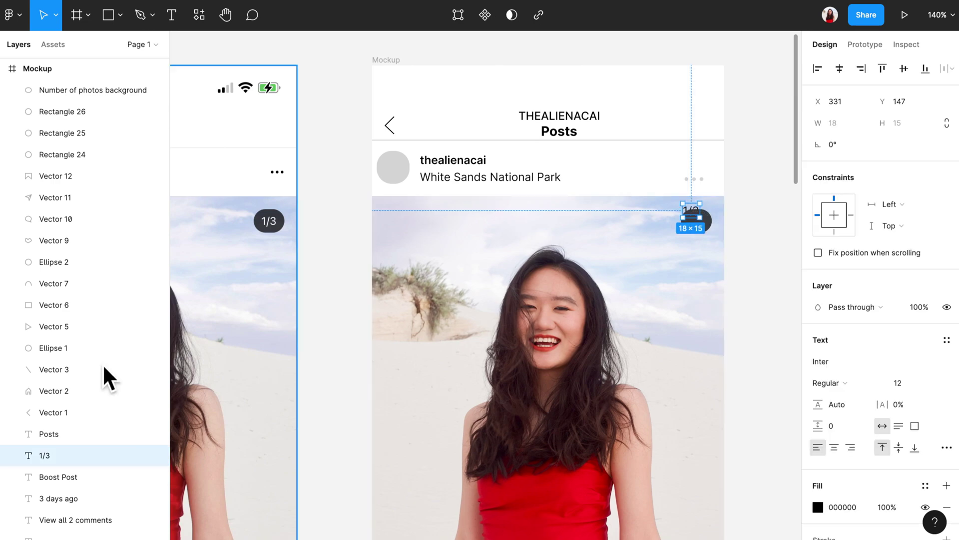
{"action": "left_click_drag", "start_coordinate": [74, 454], "coordinate": [86, 432]}
{"action": "scroll", "coordinate": [50, 329], "scroll_direction": "up", "scroll_amount": 5}
{"action": "left_click", "coordinate": [757, 261]}
- Move the 1/3 text from the mockup onto the reference screenshot, directly beneath its 1/3 badge
{"action": "scroll", "coordinate": [760, 256], "scroll_direction": "left", "scroll_amount": 2}
{"action": "scroll", "coordinate": [764, 265], "scroll_direction": "left", "scroll_amount": 2}
{"action": "left_click_drag", "start_coordinate": [733, 209], "coordinate": [311, 243]}
{"action": "scroll", "coordinate": [312, 245], "scroll_direction": "up", "scroll_amount": 5}
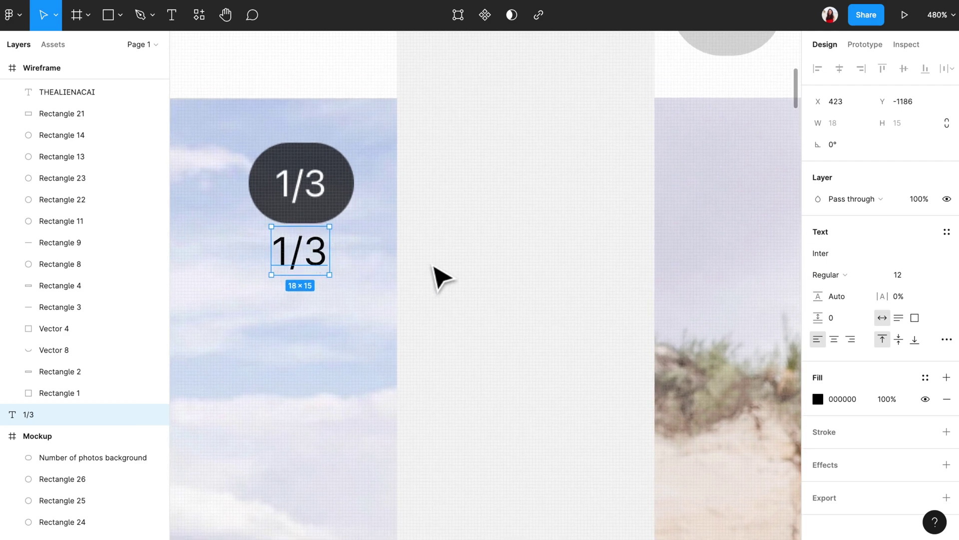
- Set the 1/3 text's fill to white FFFFFF by sampling the reference badge's lettering
{"action": "left_click", "coordinate": [820, 400]}
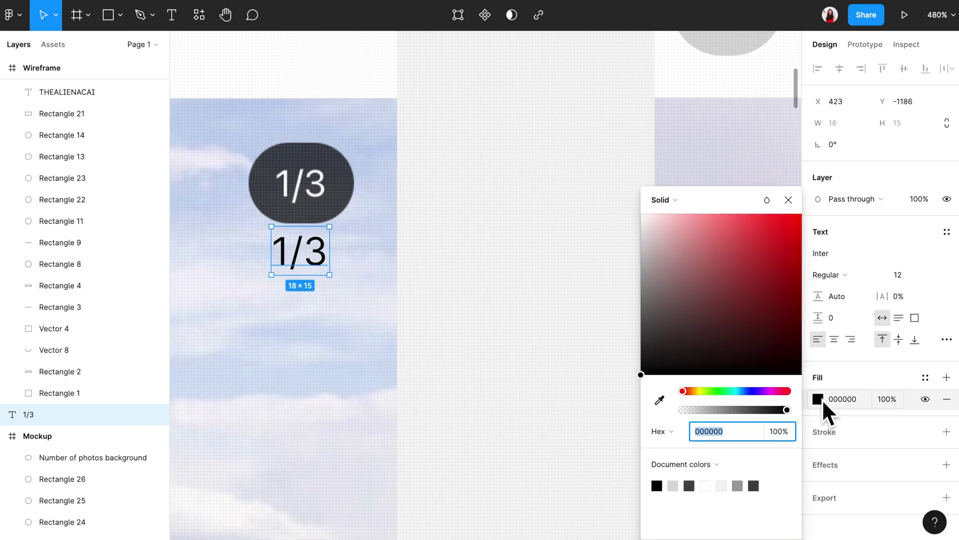
{"action": "left_click", "coordinate": [658, 400]}
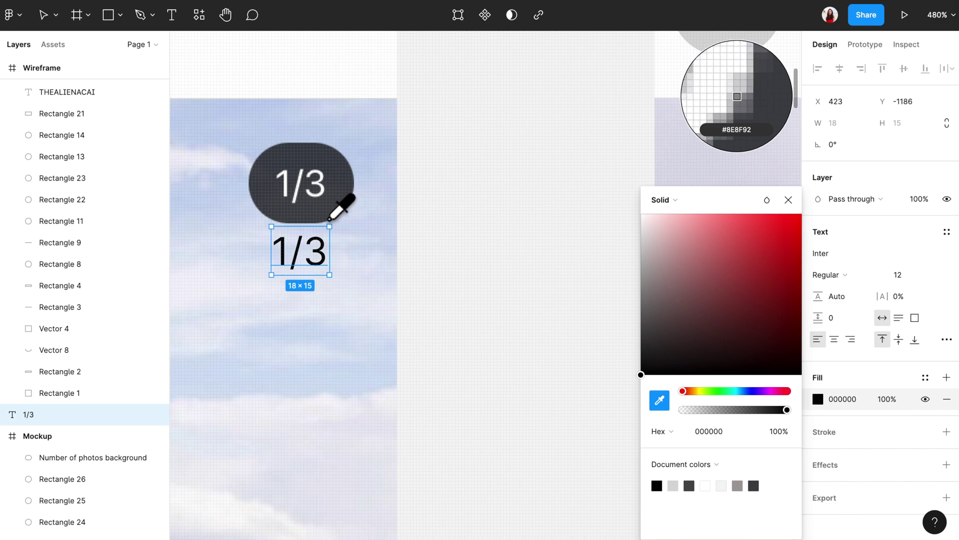
{"action": "left_click", "coordinate": [326, 199]}
{"action": "left_click", "coordinate": [475, 252]}
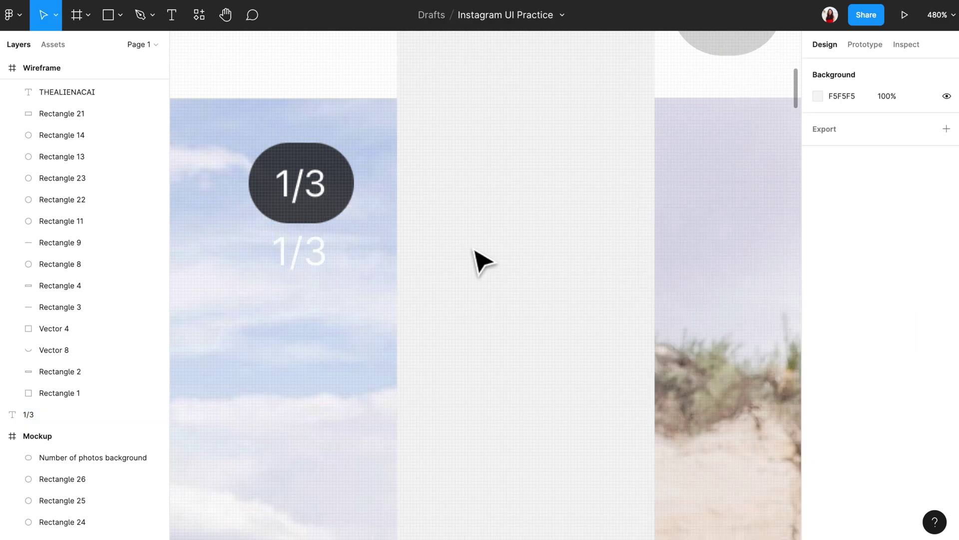
- Place the 1/3 text over the reference badge's lettering and set its font size to 11.5
{"action": "left_click_drag", "start_coordinate": [321, 265], "coordinate": [318, 195]}
{"action": "left_click", "coordinate": [917, 282]}
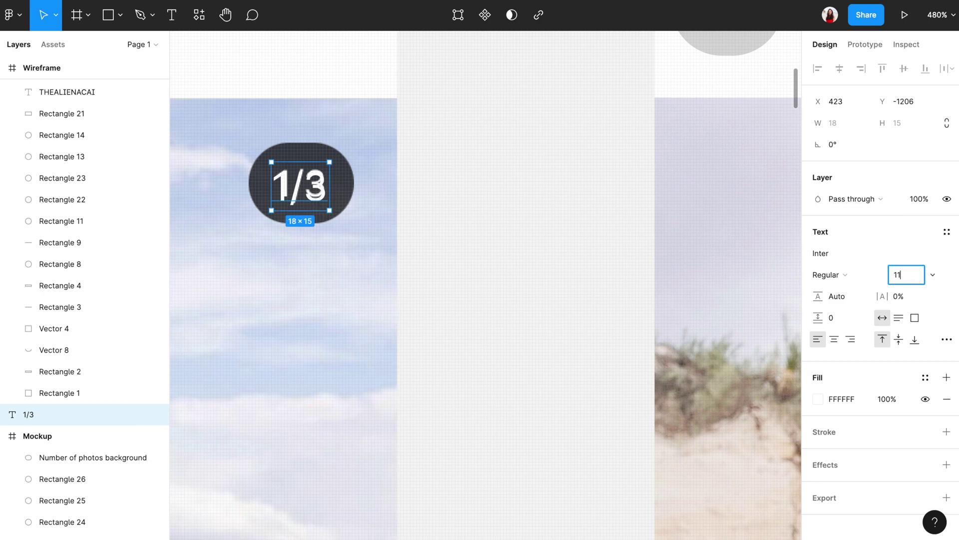
{"action": "type", "text": "11.5"}
{"action": "key", "text": "Return"}
{"action": "left_click", "coordinate": [563, 220]}
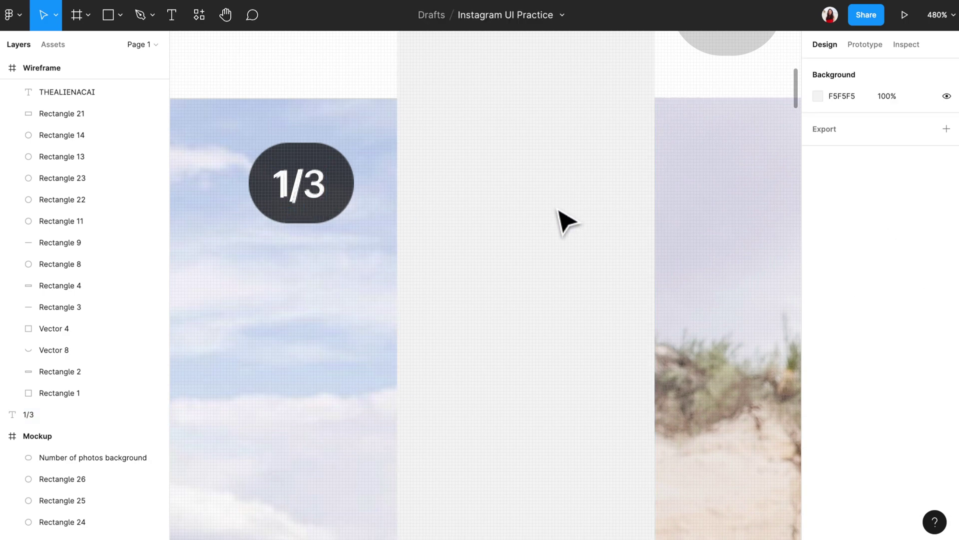
- Move the white 1/3 text back into the Mockup frame, centered on the dark badge at X 337, Y 158
{"action": "scroll", "coordinate": [429, 215], "scroll_direction": "down", "scroll_amount": 5}
{"action": "left_click_drag", "start_coordinate": [274, 209], "coordinate": [590, 246]}
{"action": "scroll", "coordinate": [670, 242], "scroll_direction": "up", "scroll_amount": 8}
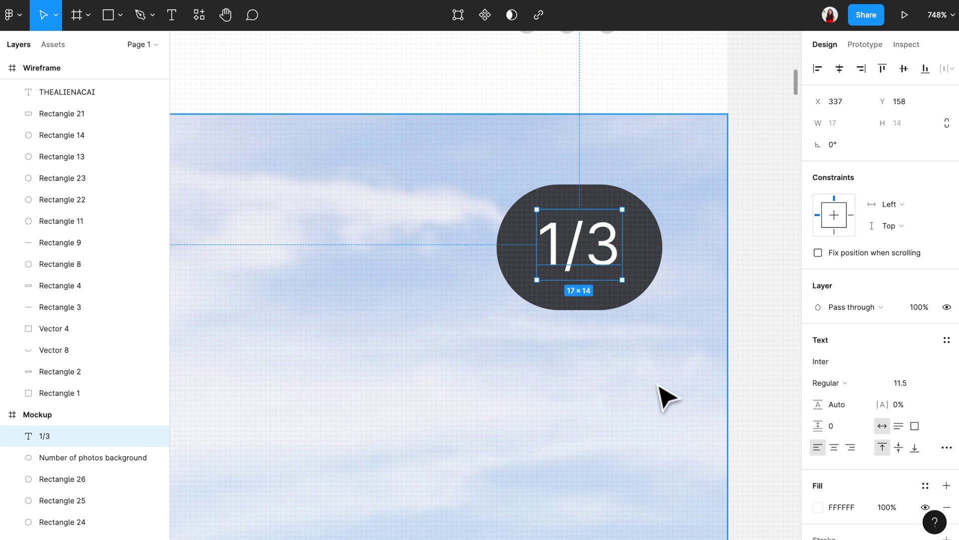
{"action": "left_click", "coordinate": [755, 300]}
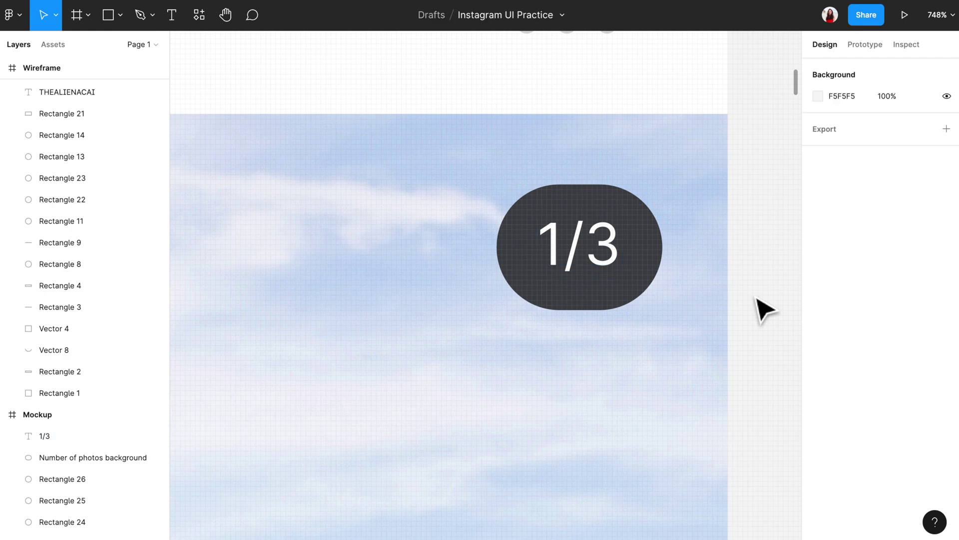
- Examine how the 1/3 text sits on its dark badge and compare the mockup photo with the reference
{"action": "left_click", "coordinate": [597, 262]}
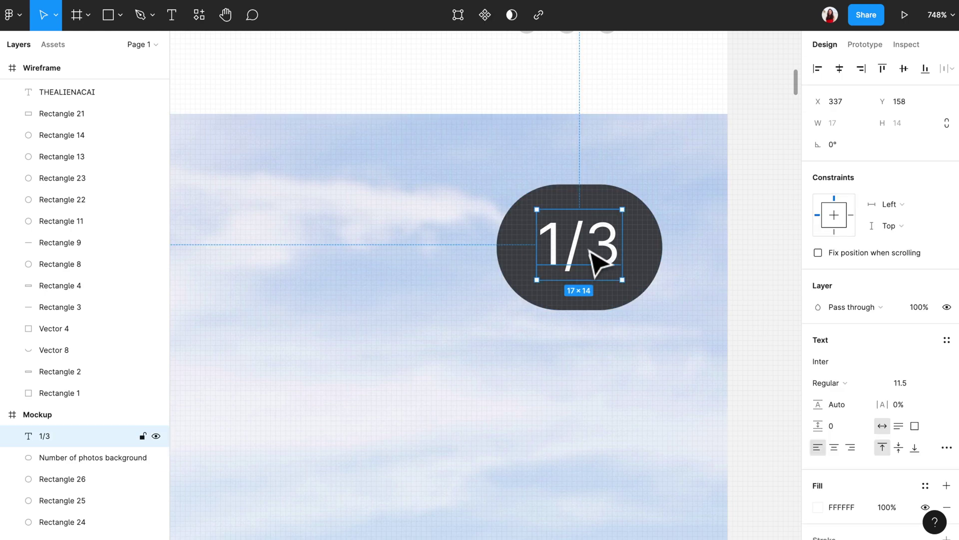
{"action": "left_click", "coordinate": [640, 268], "text": "shift"}
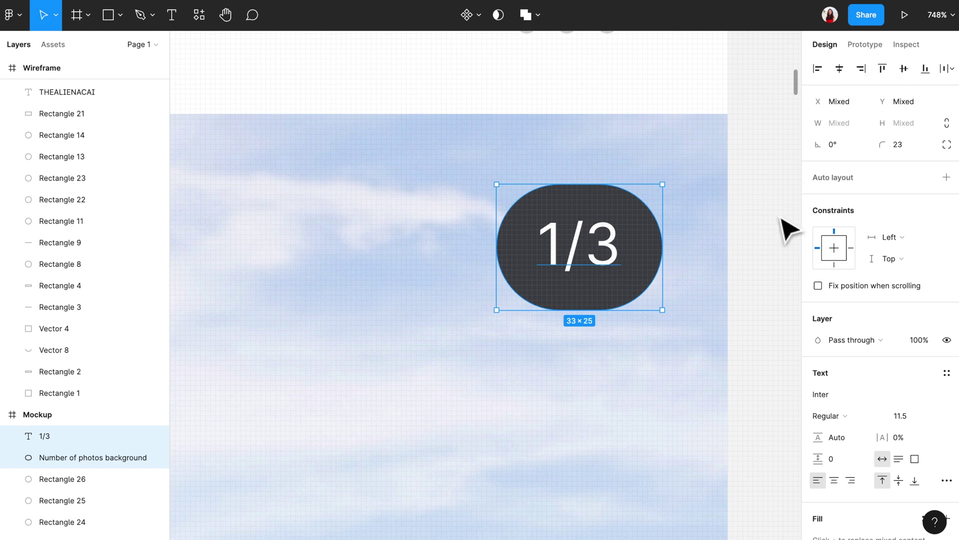
{"action": "left_click", "coordinate": [757, 243]}
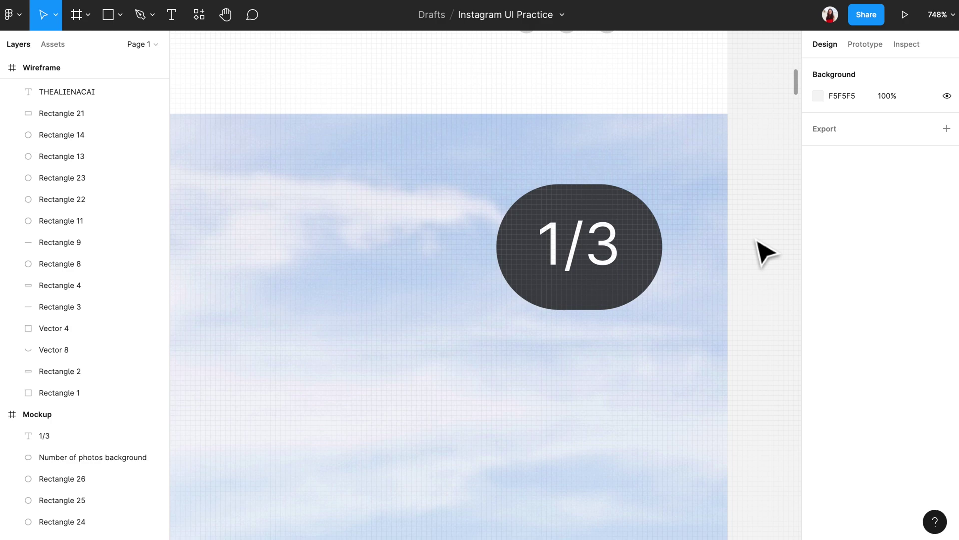
{"action": "scroll", "coordinate": [765, 253], "scroll_direction": "down", "scroll_amount": 10}
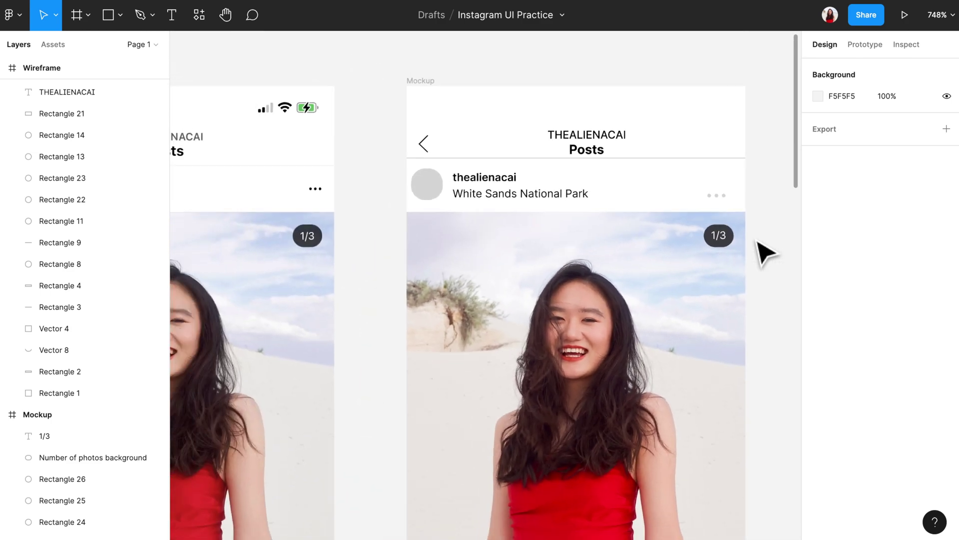
{"action": "scroll", "coordinate": [765, 253], "scroll_direction": "down", "scroll_amount": 1}
{"action": "scroll", "coordinate": [765, 252], "scroll_direction": "right", "scroll_amount": 1}
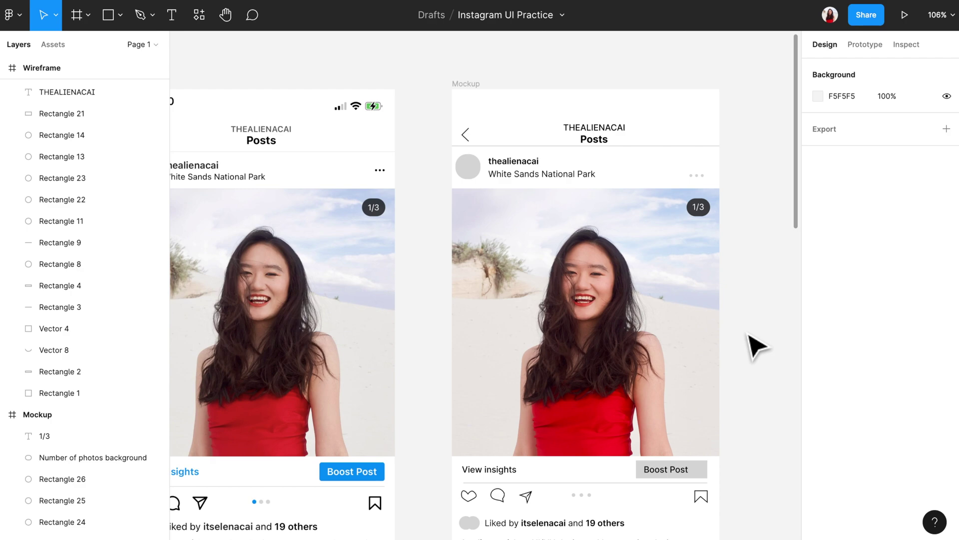
- Move the gray avatar circle from the mockup over the reference screenshot's profile picture and resize it to 31 × 31
{"action": "scroll", "coordinate": [757, 345], "scroll_direction": "left", "scroll_amount": 4}
{"action": "scroll", "coordinate": [757, 346], "scroll_direction": "up", "scroll_amount": 1}
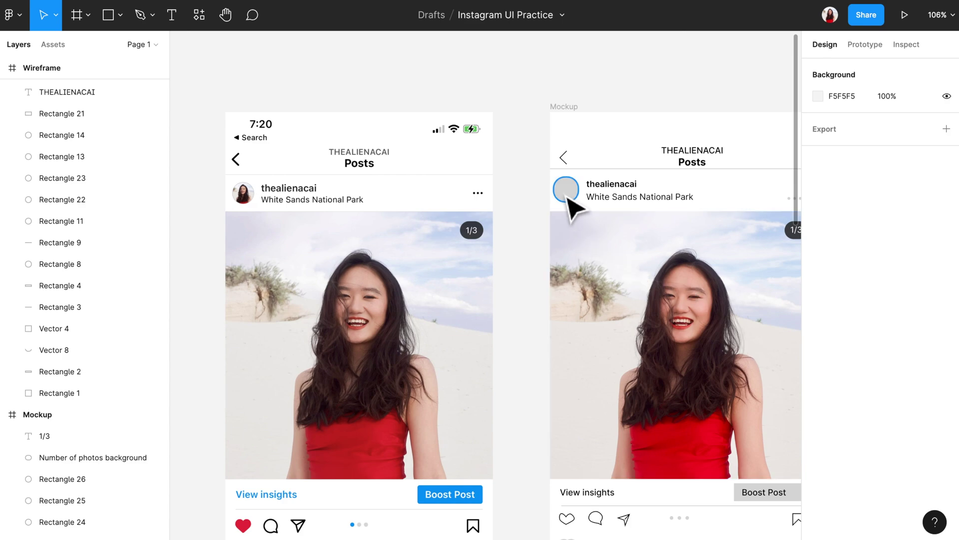
{"action": "left_click_drag", "start_coordinate": [569, 200], "coordinate": [257, 208]}
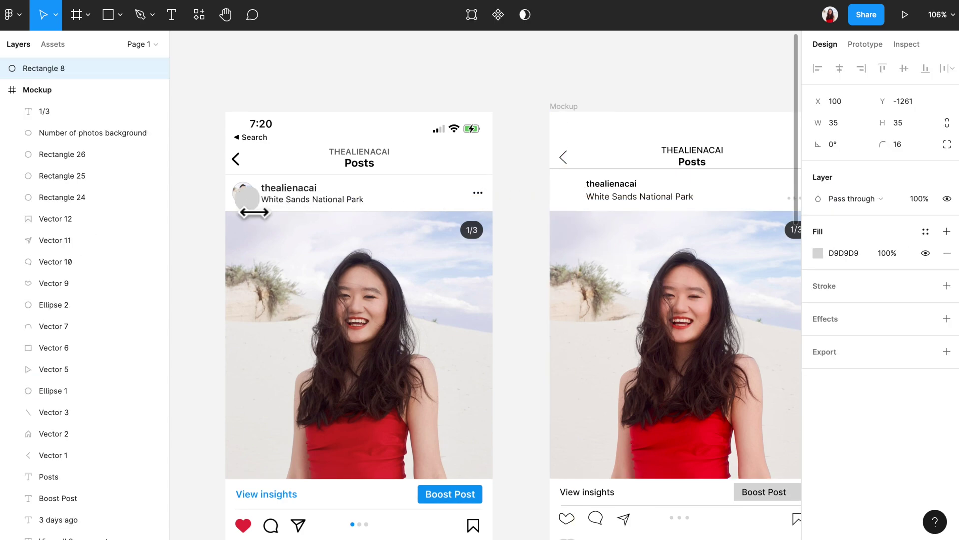
{"action": "scroll", "coordinate": [248, 208], "scroll_direction": "up", "scroll_amount": 5}
{"action": "scroll", "coordinate": [247, 205], "scroll_direction": "up", "scroll_amount": 10}
{"action": "left_click_drag", "start_coordinate": [454, 334], "coordinate": [412, 258]}
{"action": "left_click_drag", "start_coordinate": [681, 510], "coordinate": [636, 454]}
{"action": "scroll", "coordinate": [690, 366], "scroll_direction": "down", "scroll_amount": 5}
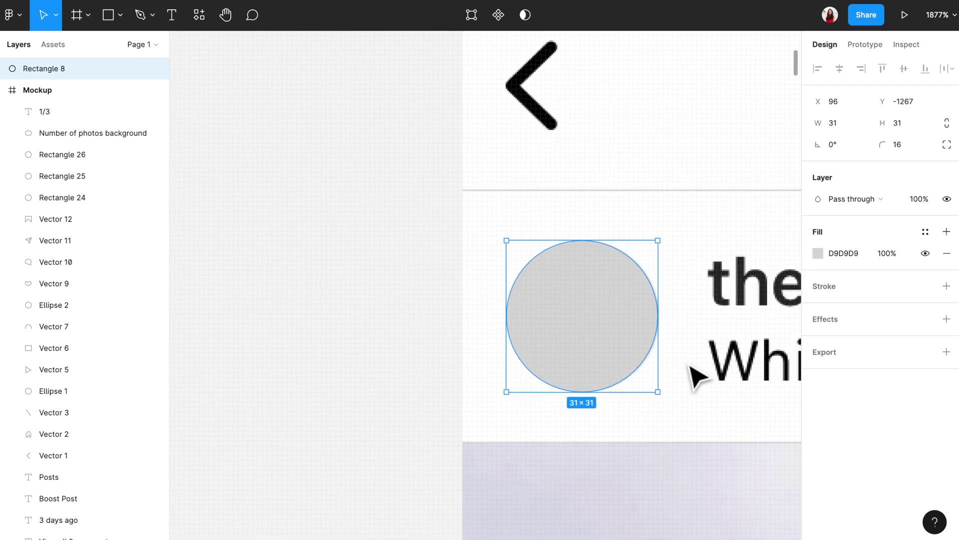
{"action": "scroll", "coordinate": [697, 378], "scroll_direction": "down", "scroll_amount": 5}
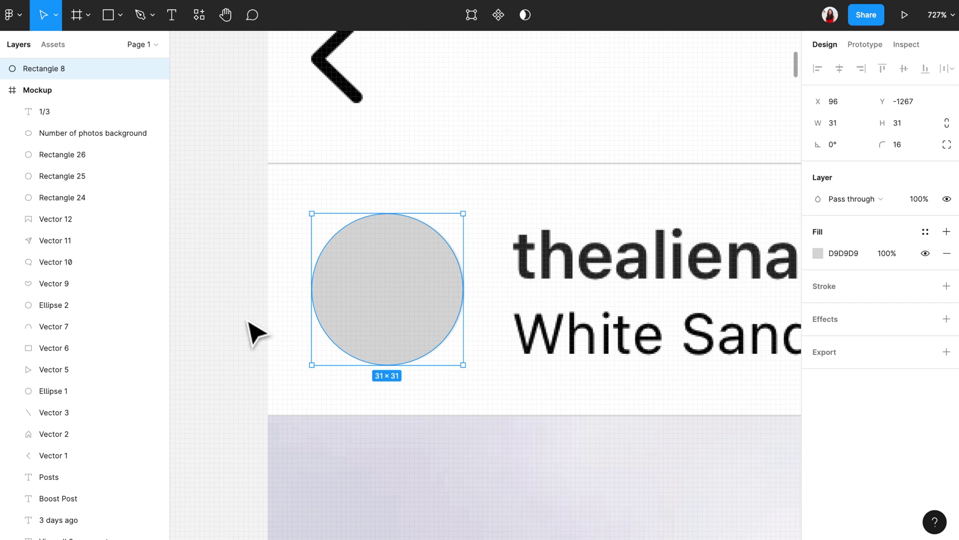
{"action": "left_click", "coordinate": [249, 324]}
- Measure the gap between the reference's edge and the avatar circle with a temporary square, and delete the square
{"action": "scroll", "coordinate": [248, 323], "scroll_direction": "up", "scroll_amount": 3}
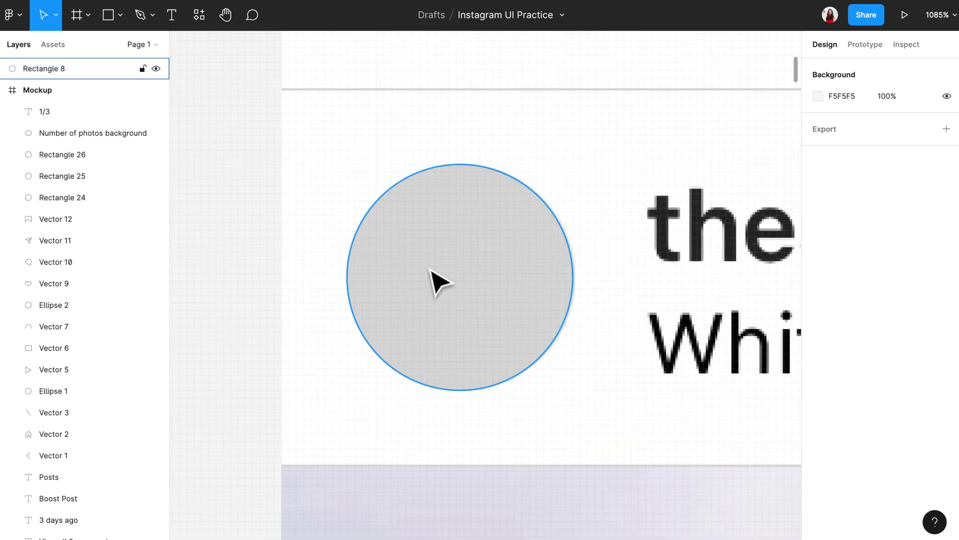
{"action": "left_click", "coordinate": [118, 20]}
{"action": "left_click", "coordinate": [122, 45]}
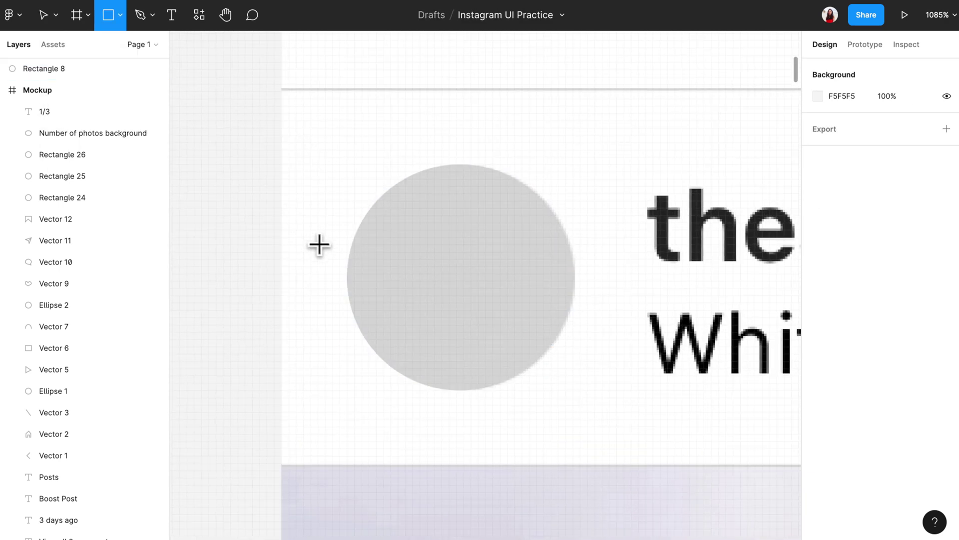
{"action": "scroll", "coordinate": [305, 228], "scroll_direction": "up", "scroll_amount": 5}
{"action": "mouse_move", "coordinate": [245, 255]}
{"action": "left_mouse_down"}
{"action": "mouse_move", "coordinate": [378, 412]}
{"action": "mouse_move", "coordinate": [405, 424]}
{"action": "left_mouse_up"}
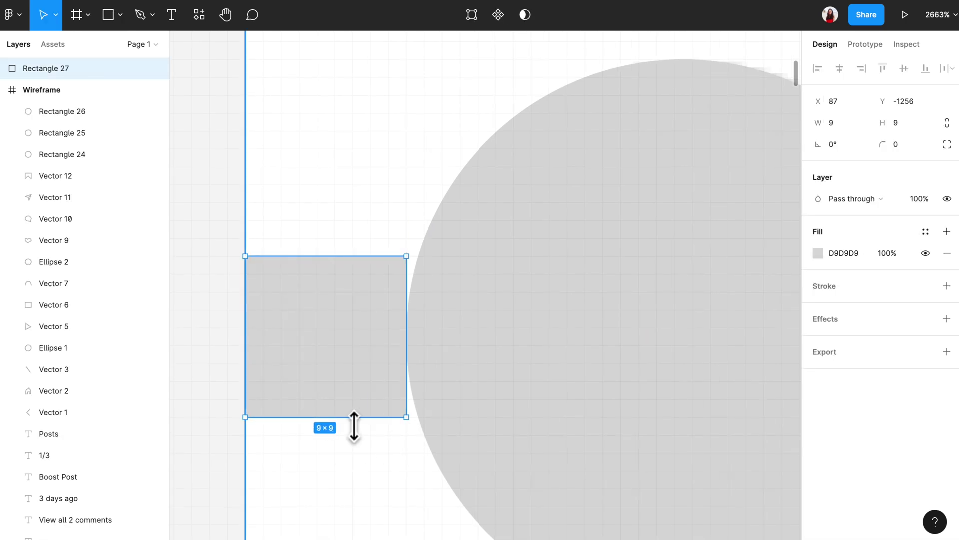
{"action": "scroll", "coordinate": [379, 337], "scroll_direction": "down", "scroll_amount": 8}
{"action": "key", "text": "Delete"}
{"action": "scroll", "coordinate": [381, 338], "scroll_direction": "down", "scroll_amount": 8}
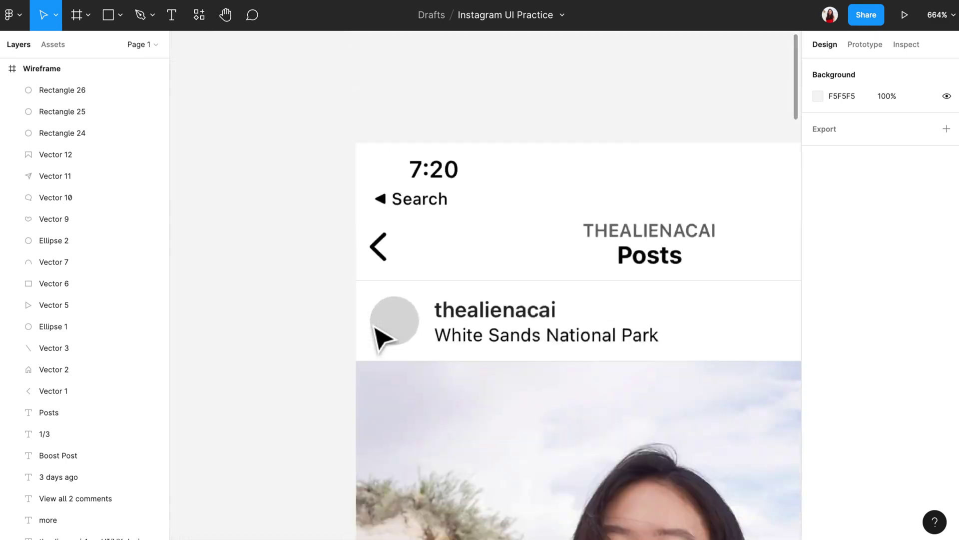
- Move the resized avatar circle back into the Mockup frame beside the username and set its X position to 9
{"action": "scroll", "coordinate": [381, 337], "scroll_direction": "right", "scroll_amount": 2}
{"action": "left_click_drag", "start_coordinate": [231, 330], "coordinate": [703, 333]}
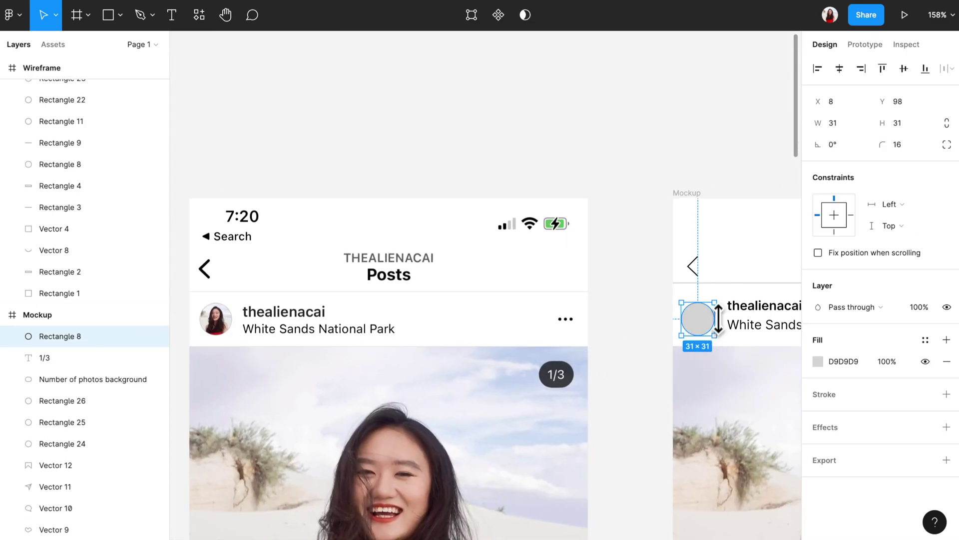
{"action": "type", "text": "9"}
{"action": "key", "text": "Return"}
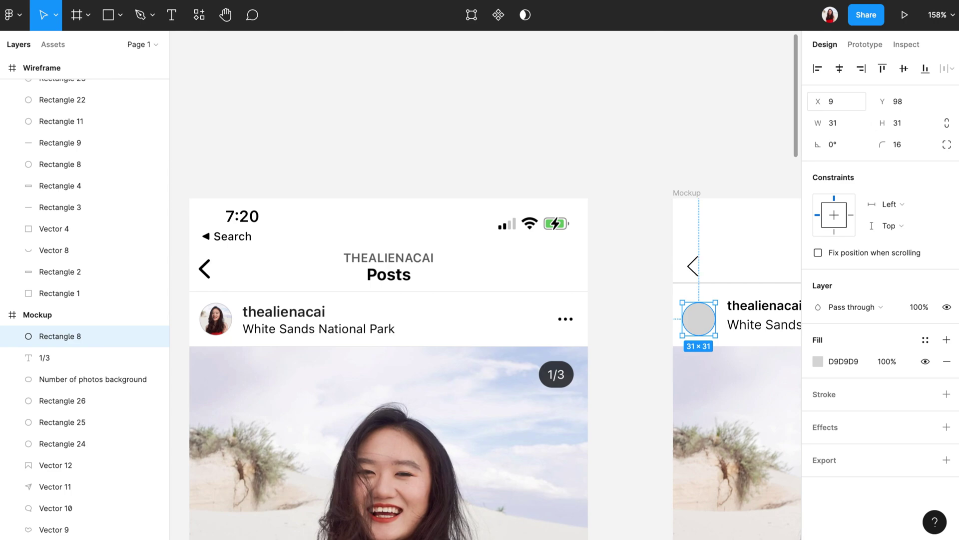
{"action": "left_click", "coordinate": [660, 344]}
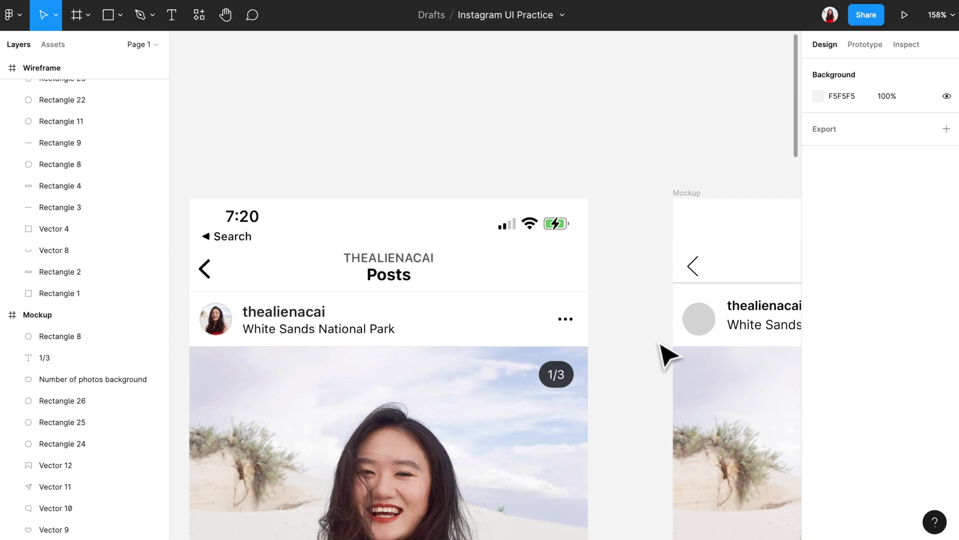
- Fill the mockup's gray avatar circle with the copied profile photo
{"action": "scroll", "coordinate": [666, 355], "scroll_direction": "right", "scroll_amount": 10}
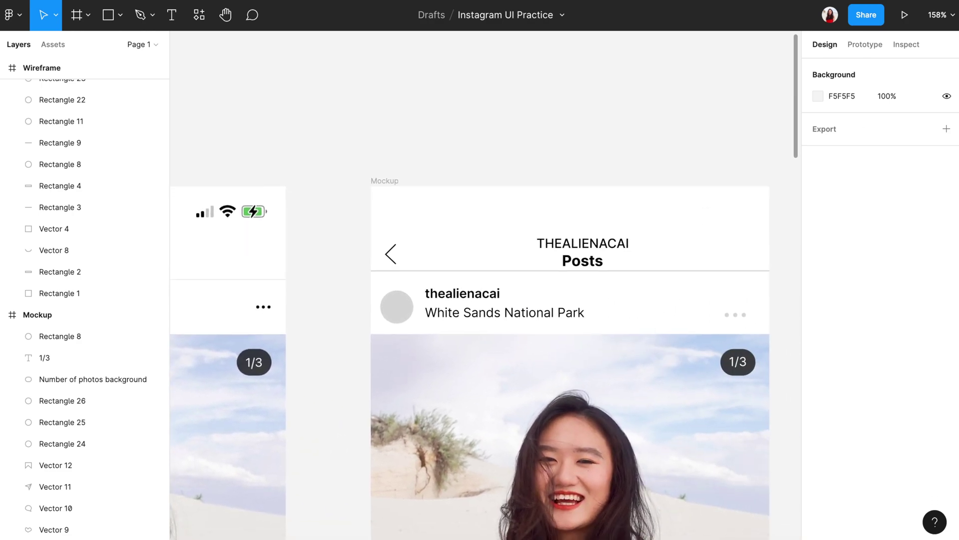
{"action": "left_click", "coordinate": [402, 312]}
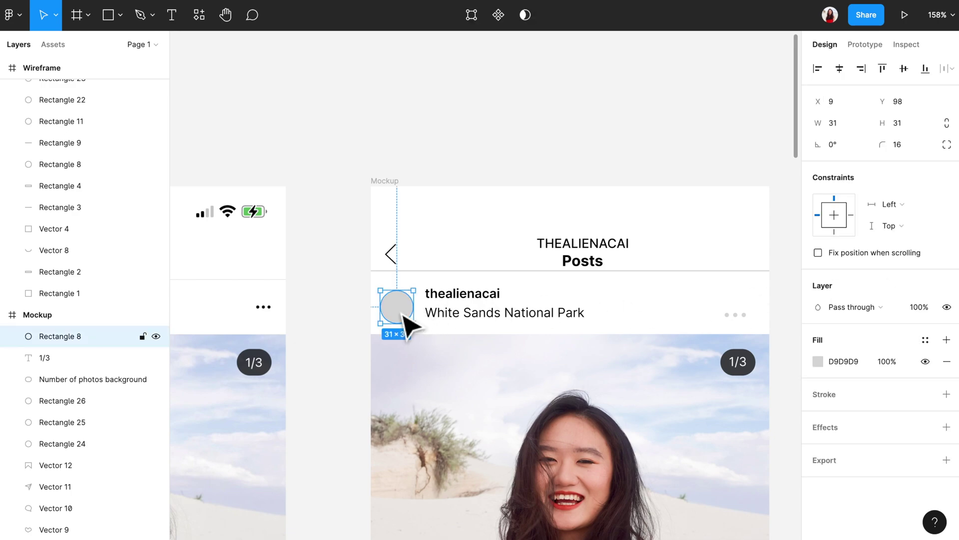
{"action": "key", "text": "ctrl+v"}
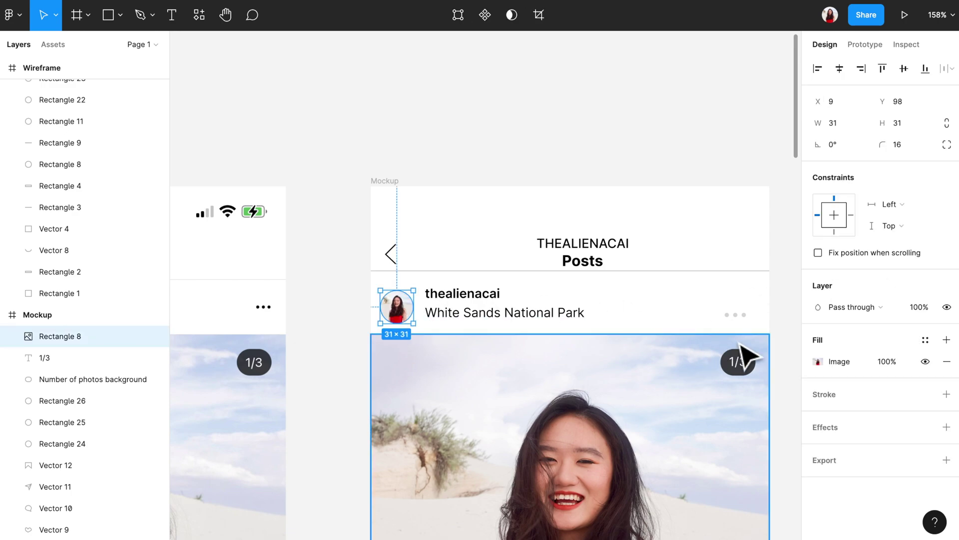
{"action": "left_click", "coordinate": [345, 353]}
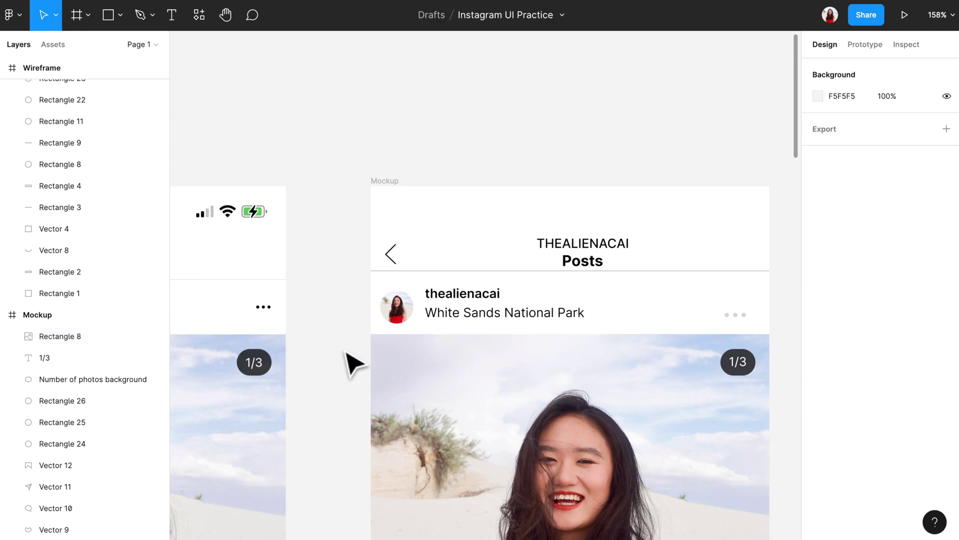
- Add an inside stroke of width 1 to the mockup's avatar circle, after the thin ring around the reference profile picture
{"action": "scroll", "coordinate": [352, 362], "scroll_direction": "left", "scroll_amount": 10}
{"action": "scroll", "coordinate": [338, 343], "scroll_direction": "up", "scroll_amount": 5}
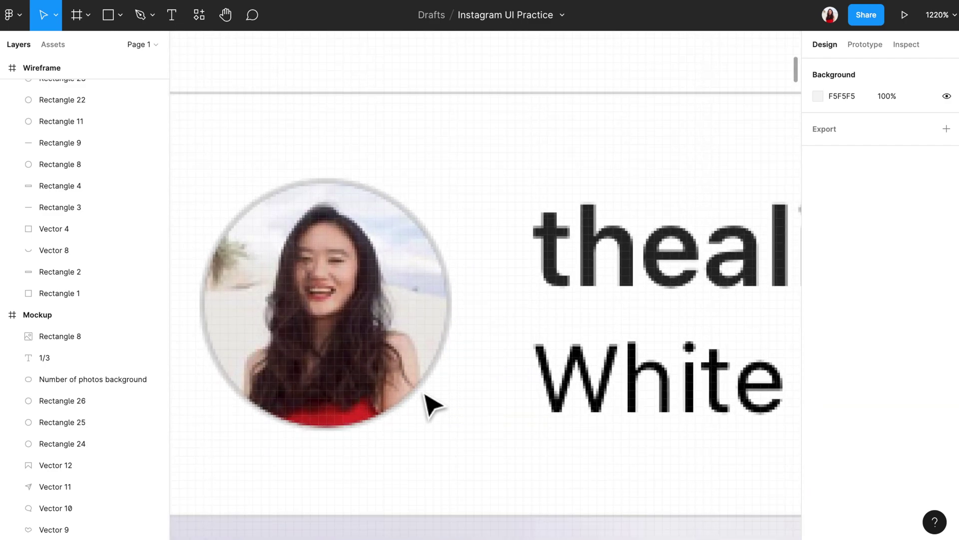
{"action": "scroll", "coordinate": [431, 405], "scroll_direction": "right", "scroll_amount": 10}
{"action": "scroll", "coordinate": [431, 405], "scroll_direction": "down", "scroll_amount": 5}
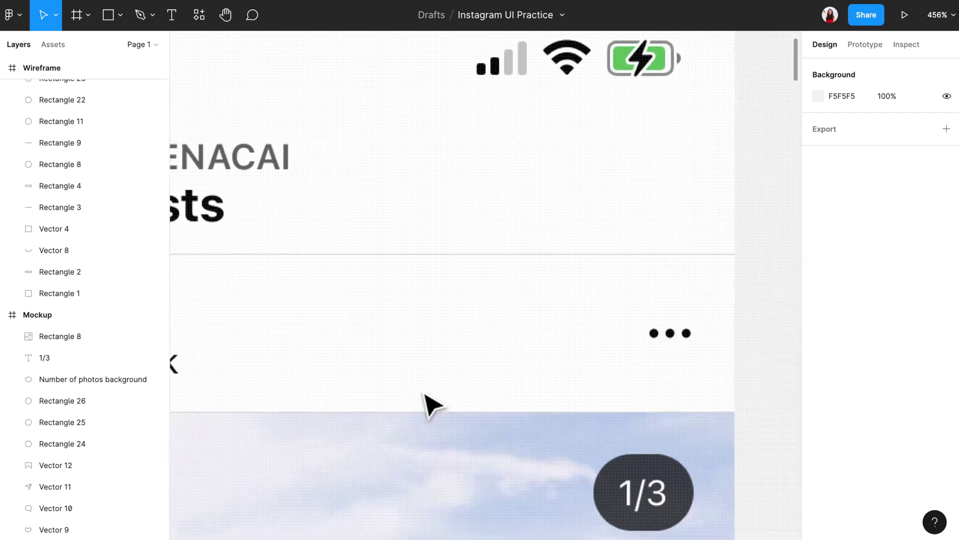
{"action": "scroll", "coordinate": [430, 404], "scroll_direction": "left", "scroll_amount": 8}
{"action": "left_click", "coordinate": [621, 367]}
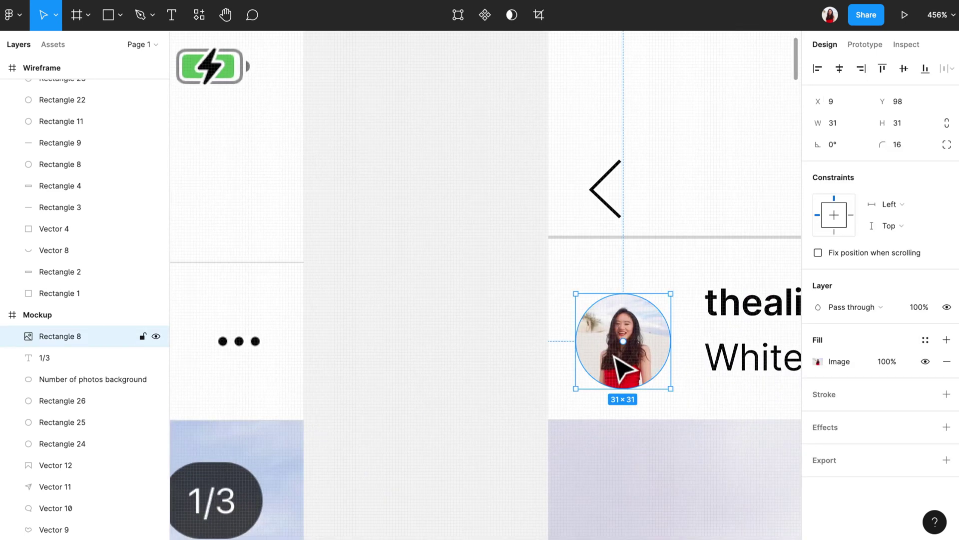
{"action": "left_click", "coordinate": [946, 394]}
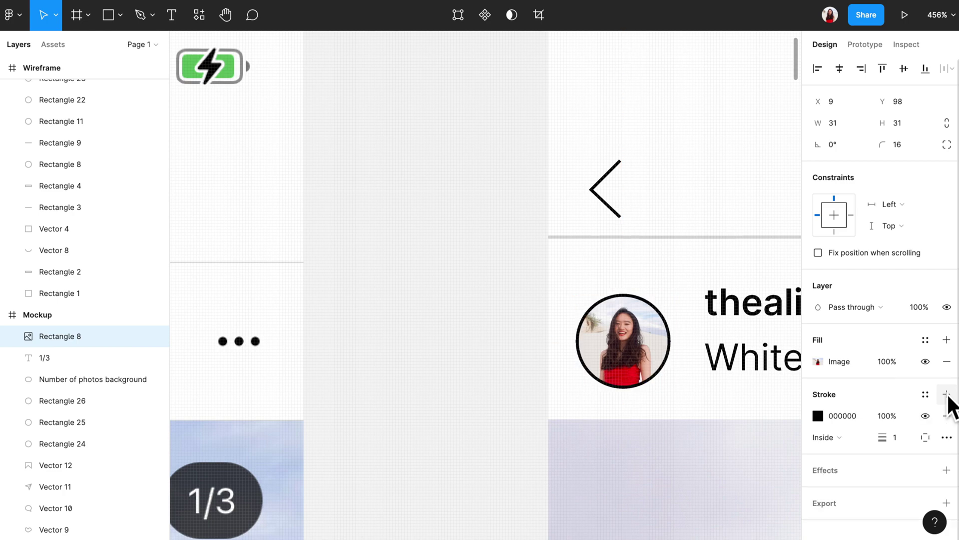
{"action": "left_click", "coordinate": [839, 441]}
{"action": "left_click", "coordinate": [838, 441]}
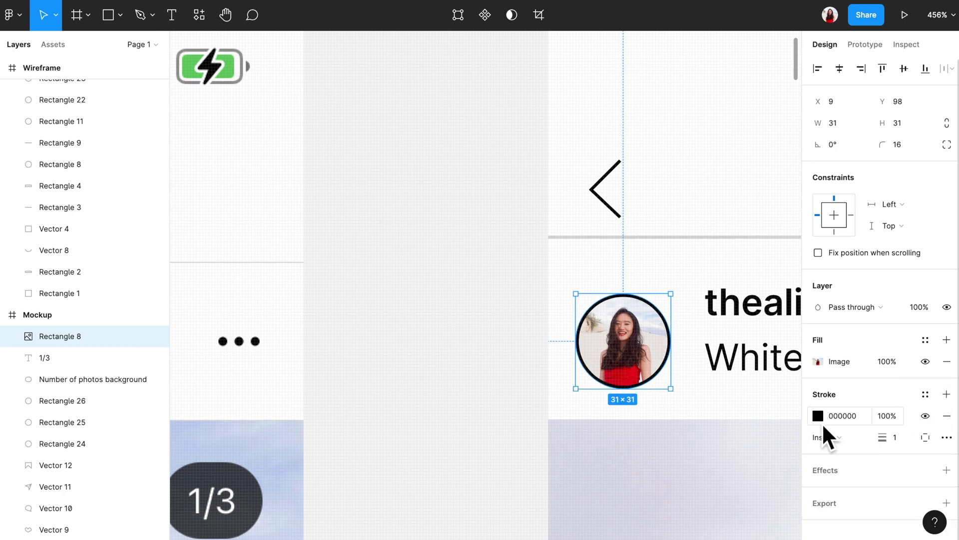
- Set the avatar's stroke color to D7D4D3 by sampling the gray ring around the reference profile picture
{"action": "left_click", "coordinate": [820, 417]}
{"action": "left_click", "coordinate": [660, 399]}
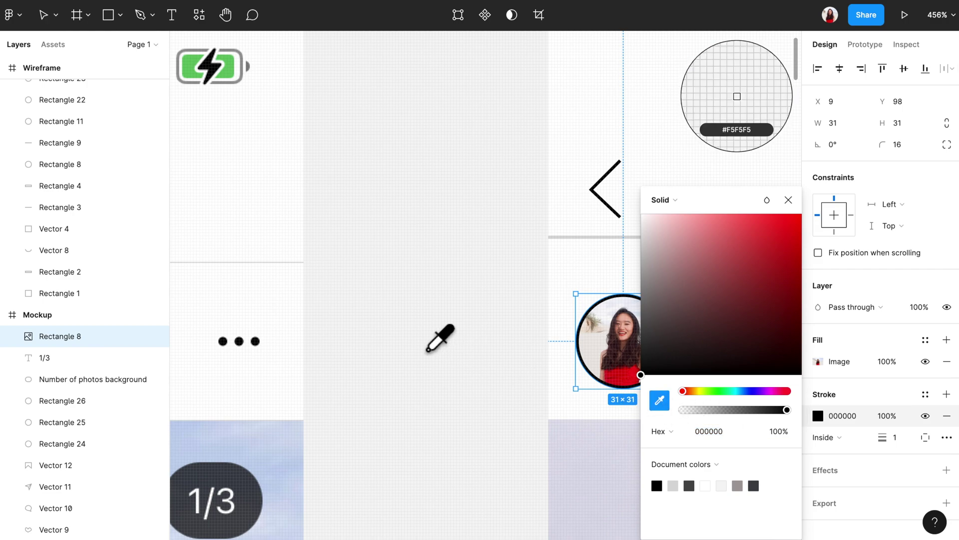
{"action": "scroll", "coordinate": [440, 339], "scroll_direction": "right", "scroll_amount": 10}
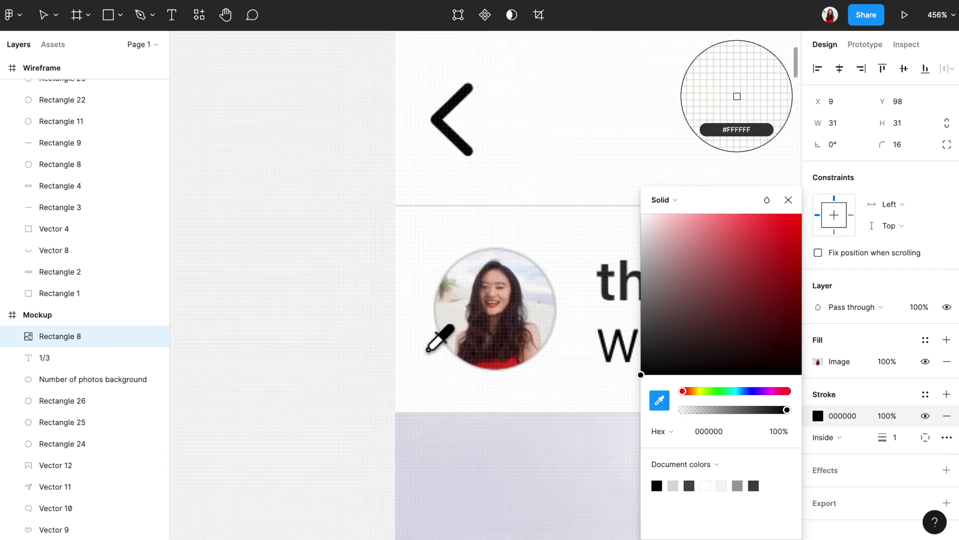
{"action": "scroll", "coordinate": [428, 350], "scroll_direction": "up", "scroll_amount": 10}
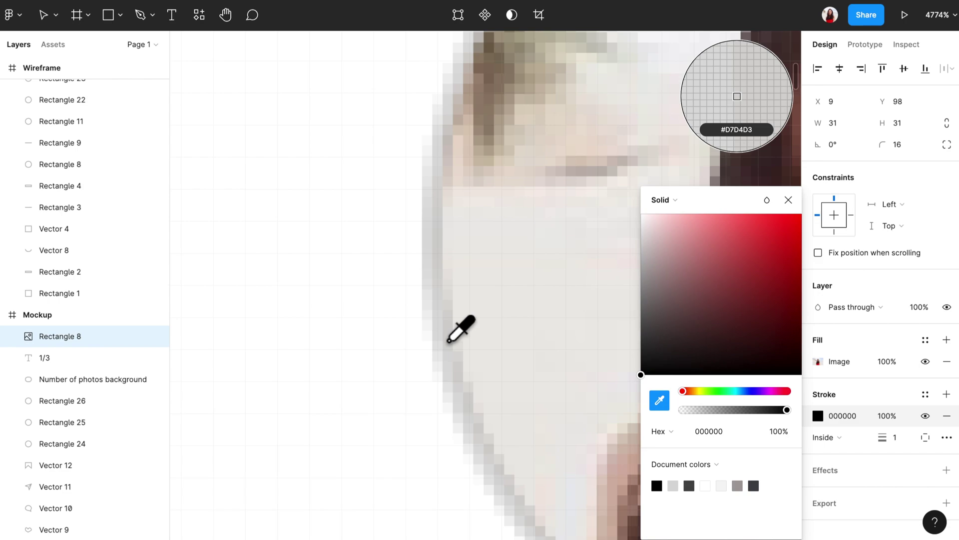
{"action": "left_click", "coordinate": [449, 341]}
{"action": "scroll", "coordinate": [450, 332], "scroll_direction": "down", "scroll_amount": 10}
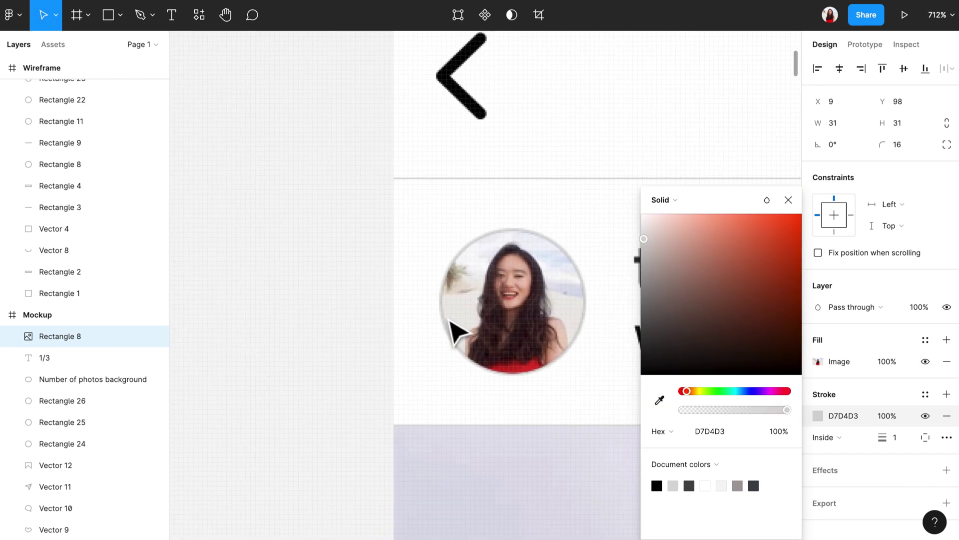
{"action": "scroll", "coordinate": [457, 332], "scroll_direction": "right", "scroll_amount": 5}
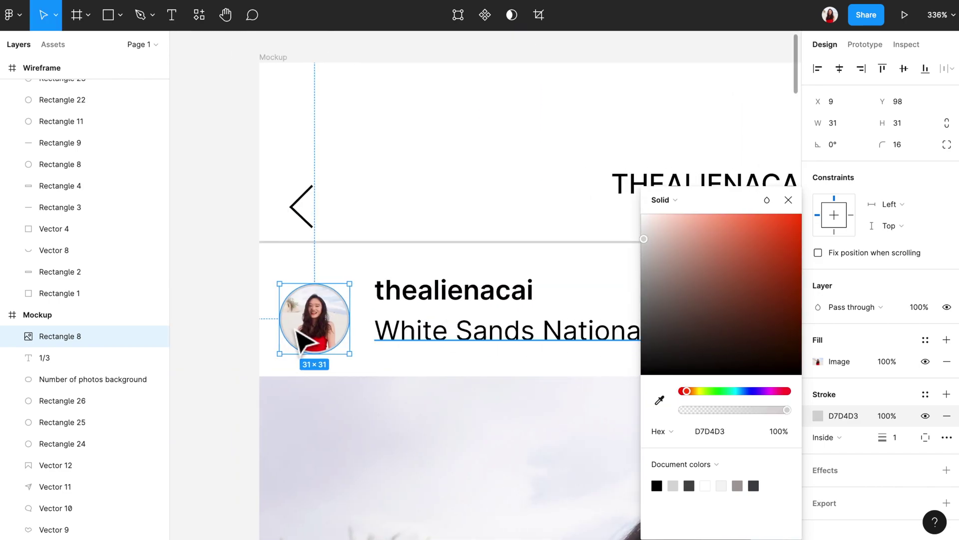
{"action": "left_click", "coordinate": [248, 350]}
{"action": "scroll", "coordinate": [248, 350], "scroll_direction": "up", "scroll_amount": 5}
{"action": "scroll", "coordinate": [600, 382], "scroll_direction": "right", "scroll_amount": 1}
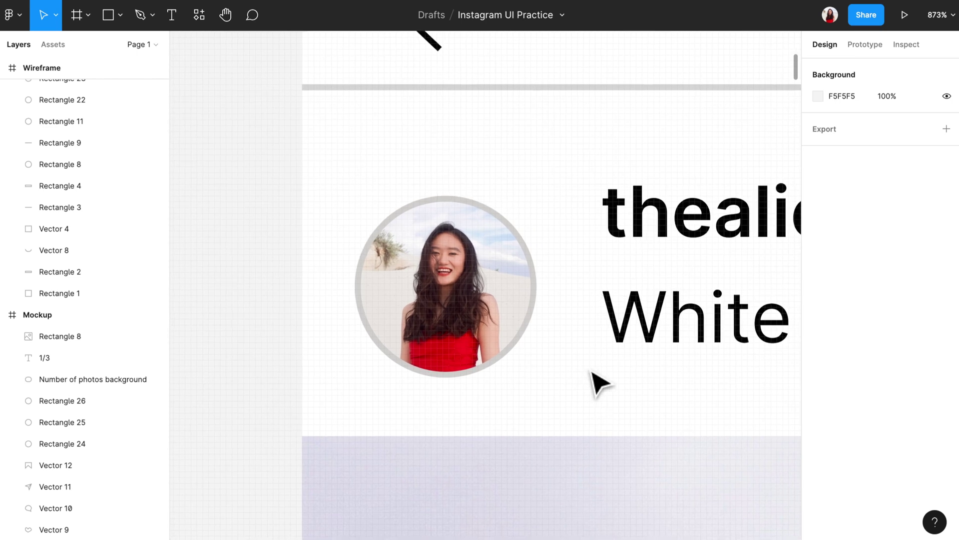
- Move the username and White Sands National Park texts from the mockup onto the reference screenshot, beside its profile picture
{"action": "scroll", "coordinate": [598, 383], "scroll_direction": "down", "scroll_amount": 5}
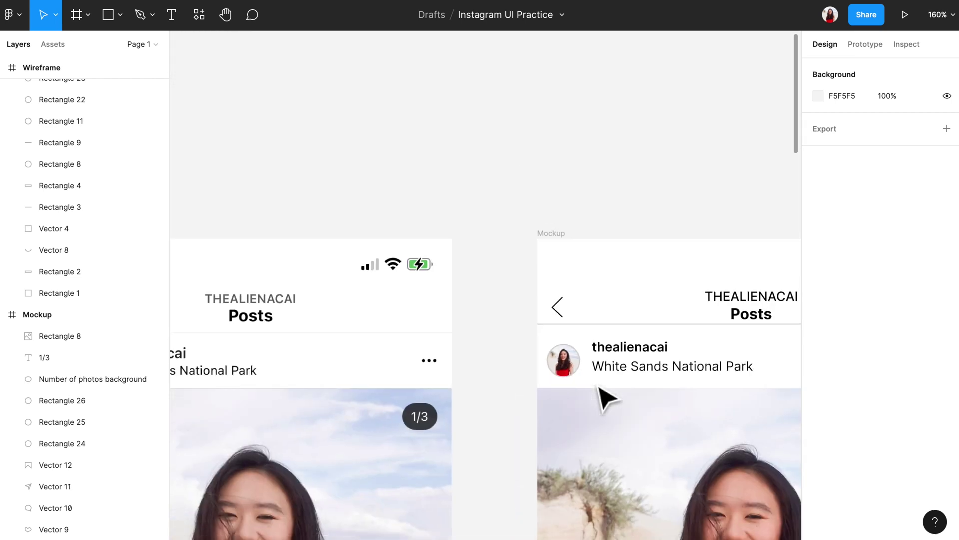
{"action": "scroll", "coordinate": [606, 398], "scroll_direction": "left", "scroll_amount": 3}
{"action": "scroll", "coordinate": [766, 343], "scroll_direction": "left", "scroll_amount": 1}
{"action": "left_click", "coordinate": [767, 342]}
{"action": "left_click_drag", "start_coordinate": [754, 359], "coordinate": [253, 380]}
{"action": "scroll", "coordinate": [253, 379], "scroll_direction": "up", "scroll_amount": 5}
- Place the username text over the reference's username and set its font size to 12.5
{"action": "left_click_drag", "start_coordinate": [317, 385], "coordinate": [326, 332]}
{"action": "left_click", "coordinate": [897, 274]}
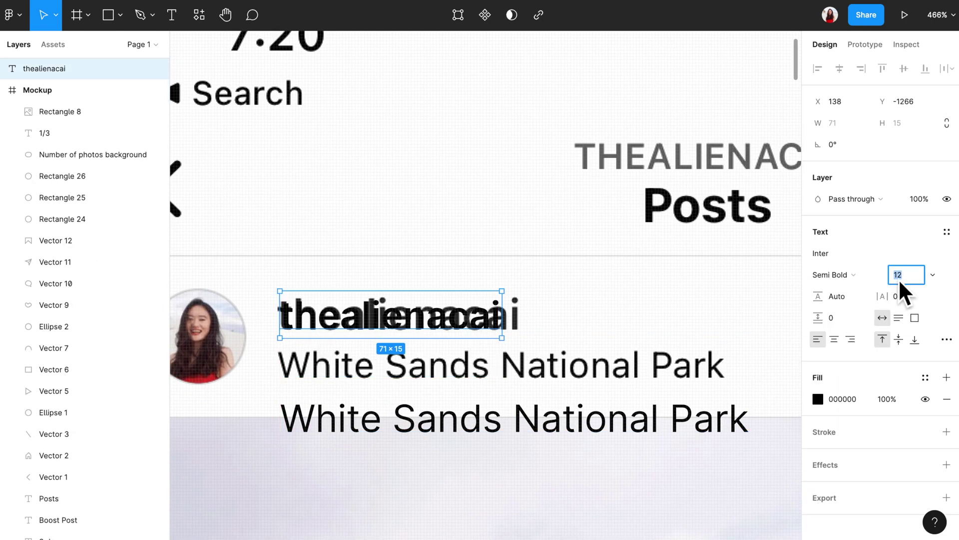
{"action": "type", "text": "12.5"}
{"action": "key", "text": "Return"}
- Place the White Sands National Park text over the reference's location line and set its font size to 11
{"action": "left_click_drag", "start_coordinate": [419, 407], "coordinate": [364, 381]}
{"action": "left_click", "coordinate": [899, 274]}
{"action": "type", "text": "11"}
{"action": "key", "text": "Return"}
{"action": "left_click_drag", "start_coordinate": [519, 372], "coordinate": [505, 382]}
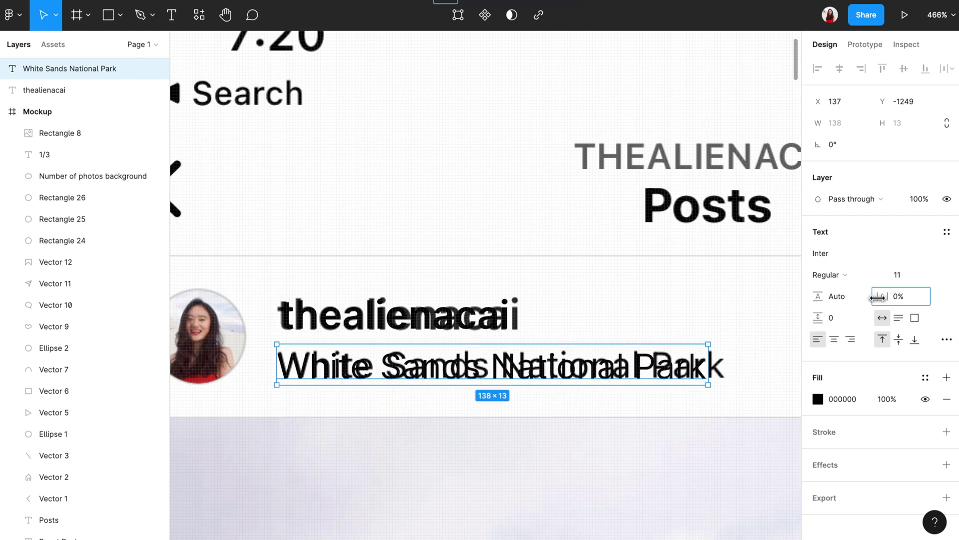
- Increase the letter spacing of the White Sands National Park and username texts to match their widths in the reference
{"action": "left_click_drag", "start_coordinate": [881, 296], "coordinate": [883, 296]}
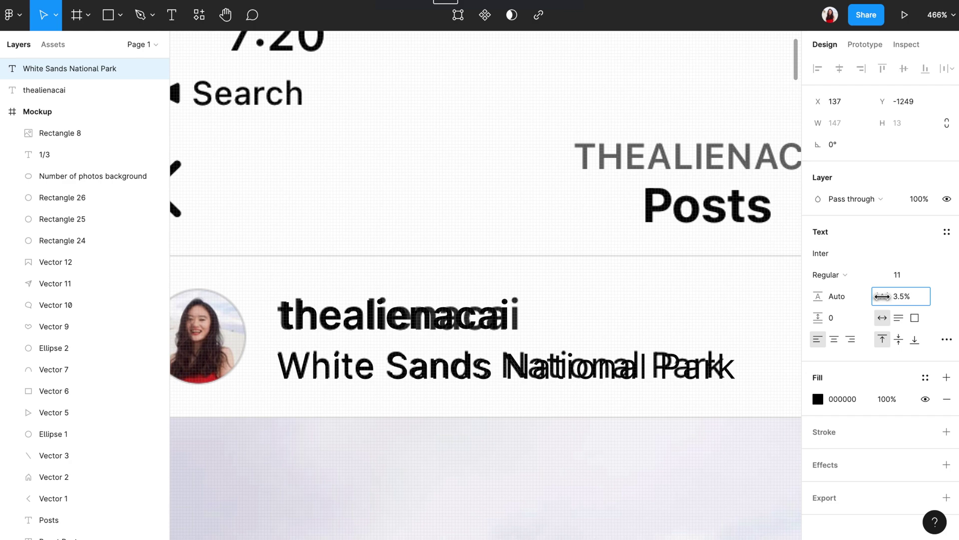
{"action": "left_click", "coordinate": [510, 320]}
{"action": "left_click_drag", "start_coordinate": [881, 296], "coordinate": [885, 297]}
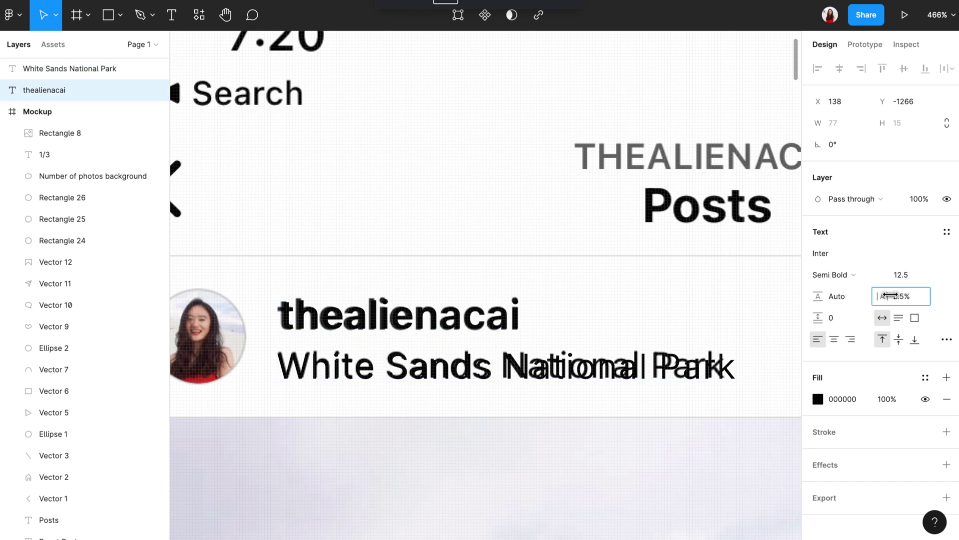
{"action": "left_click", "coordinate": [391, 367]}
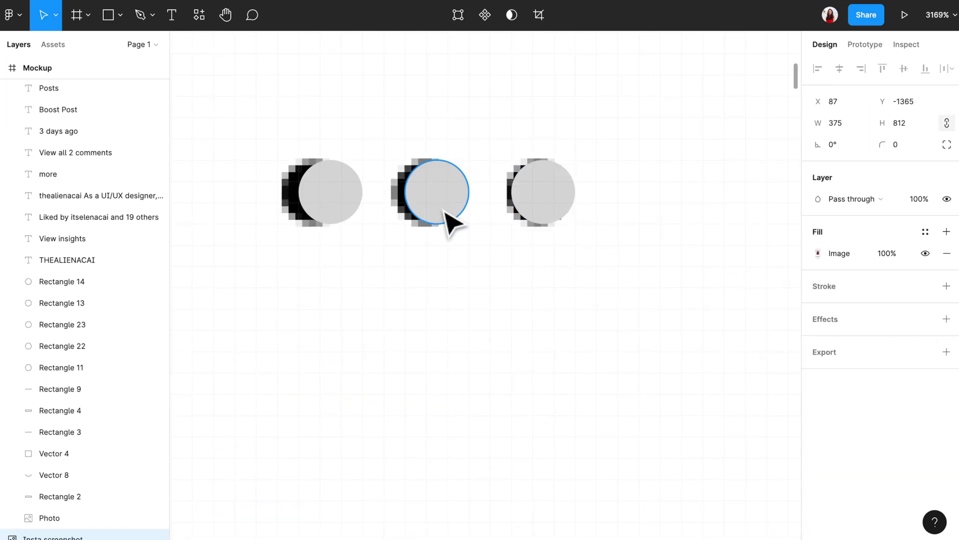
- Align the middle gray dot with the reference's middle dot by setting its X position to 439.5
{"action": "left_click", "coordinate": [443, 215]}
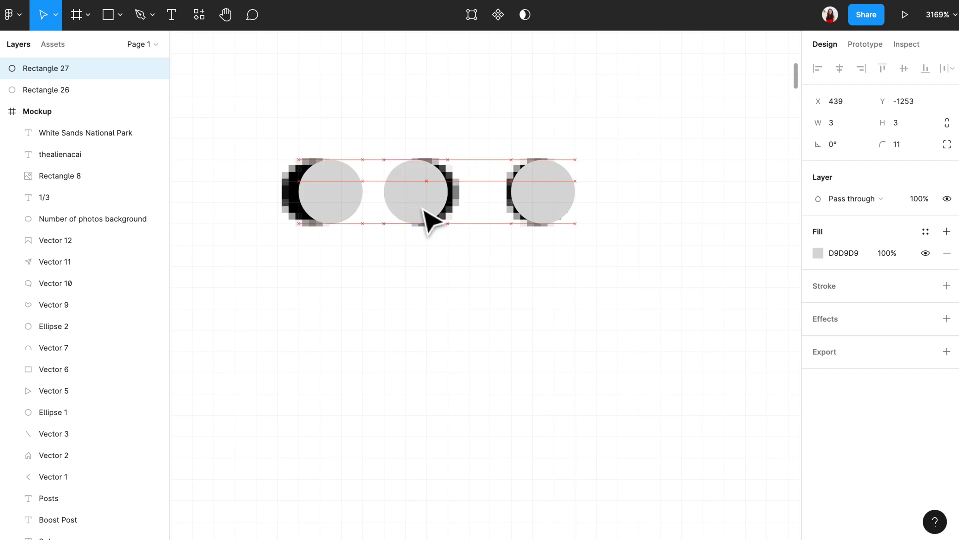
{"action": "key", "text": "Left"}
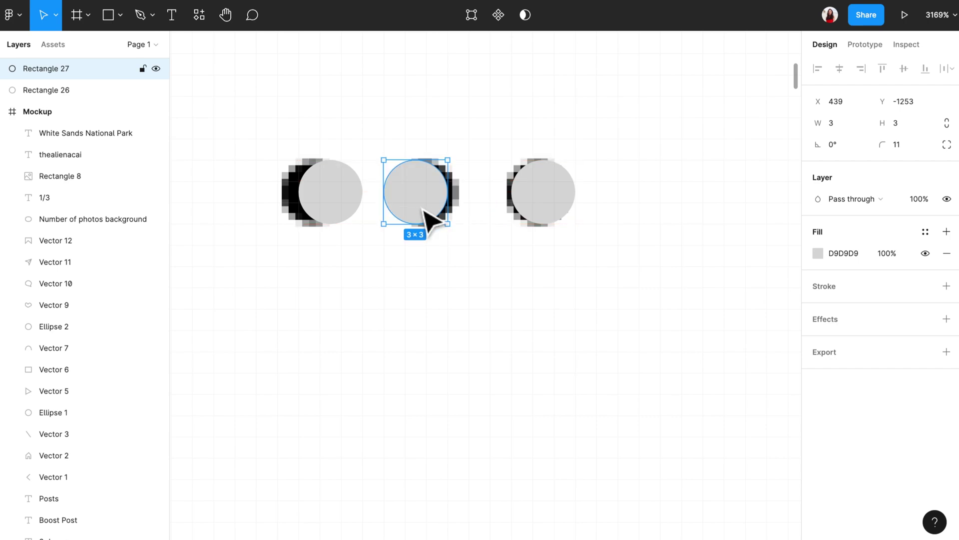
{"action": "key", "text": "Right"}
{"action": "key", "text": "Left"}
{"action": "scroll", "coordinate": [425, 220], "scroll_direction": "up", "scroll_amount": 2}
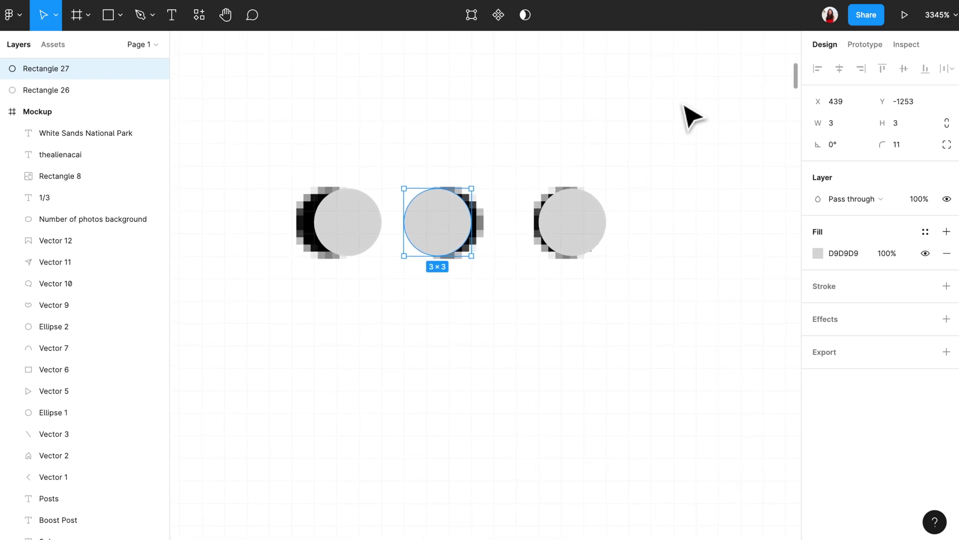
{"action": "left_click", "coordinate": [856, 105]}
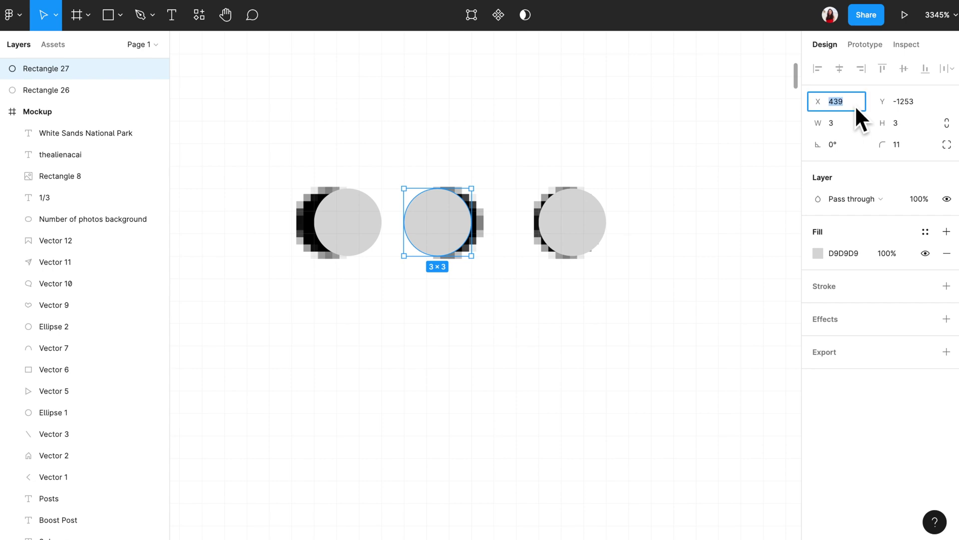
{"action": "type", "text": "439.5"}
{"action": "key", "text": "Return"}
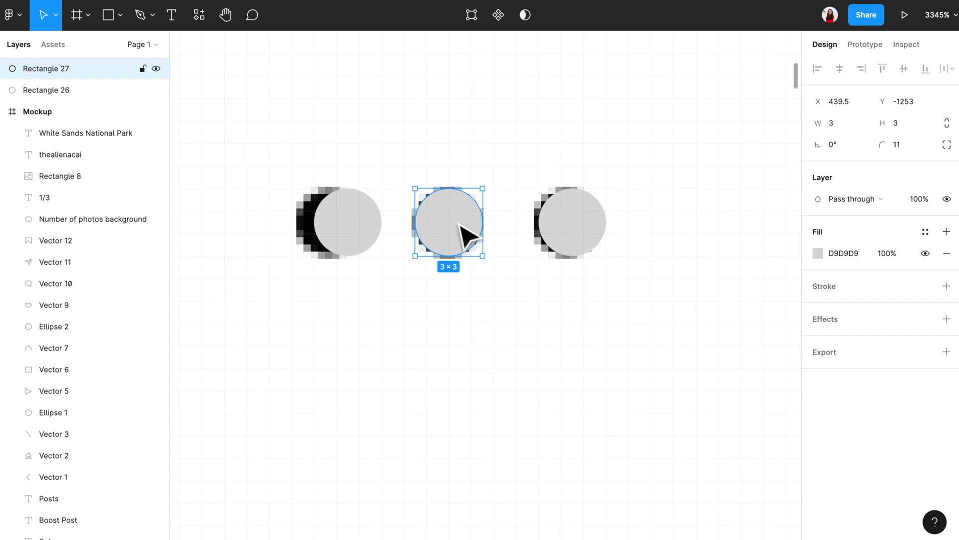
- Move the first gray dot over the reference's first dot at X 434, spacing the three dots evenly
{"action": "left_click", "coordinate": [359, 231]}
{"action": "left_click_drag", "start_coordinate": [364, 235], "coordinate": [349, 239]}
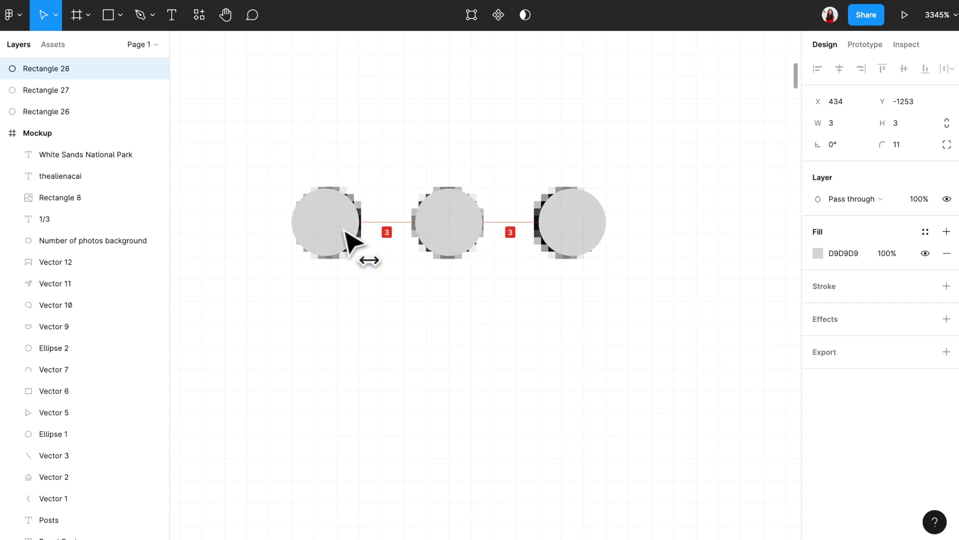
{"action": "left_click", "coordinate": [405, 281]}
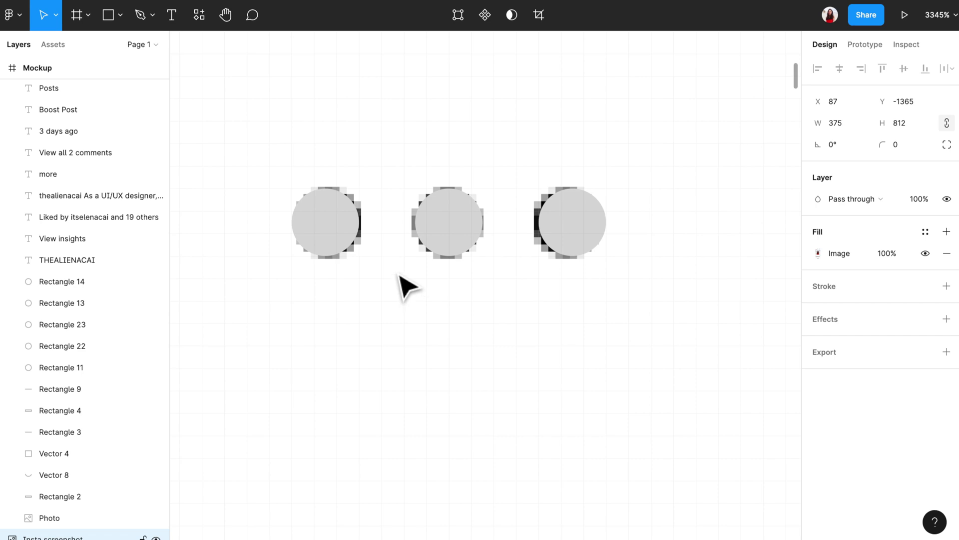
- Select all three gray dots and combine them into one group
{"action": "left_click", "coordinate": [355, 233]}
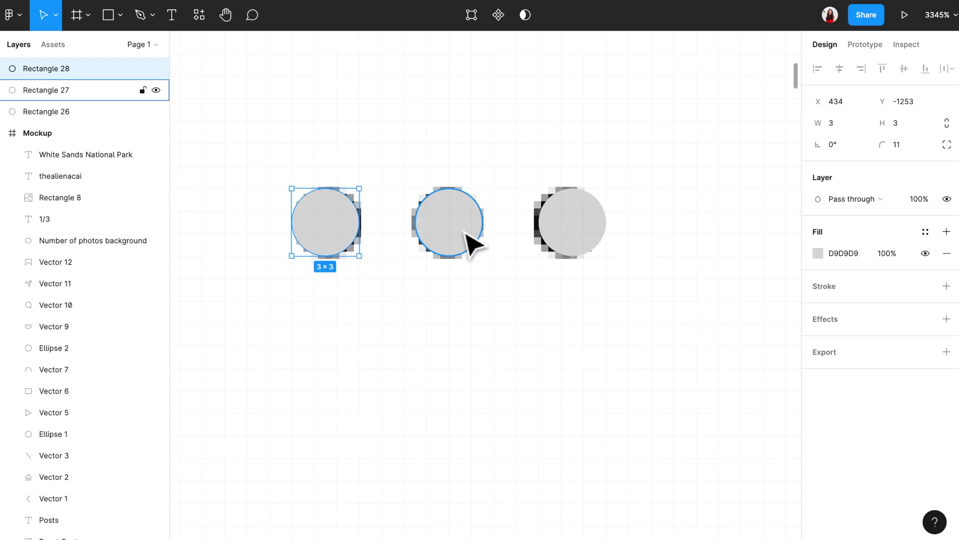
{"action": "left_click", "coordinate": [467, 236], "text": "shift"}
{"action": "left_click", "coordinate": [587, 230], "text": "shift"}
{"action": "scroll", "coordinate": [590, 234], "scroll_direction": "down", "scroll_amount": 3}
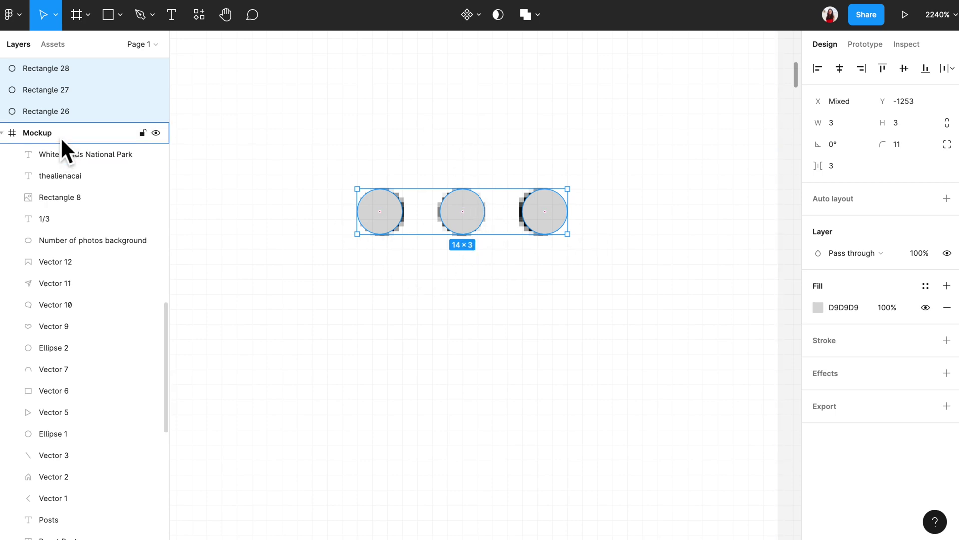
{"action": "scroll", "coordinate": [61, 137], "scroll_direction": "up", "scroll_amount": 2}
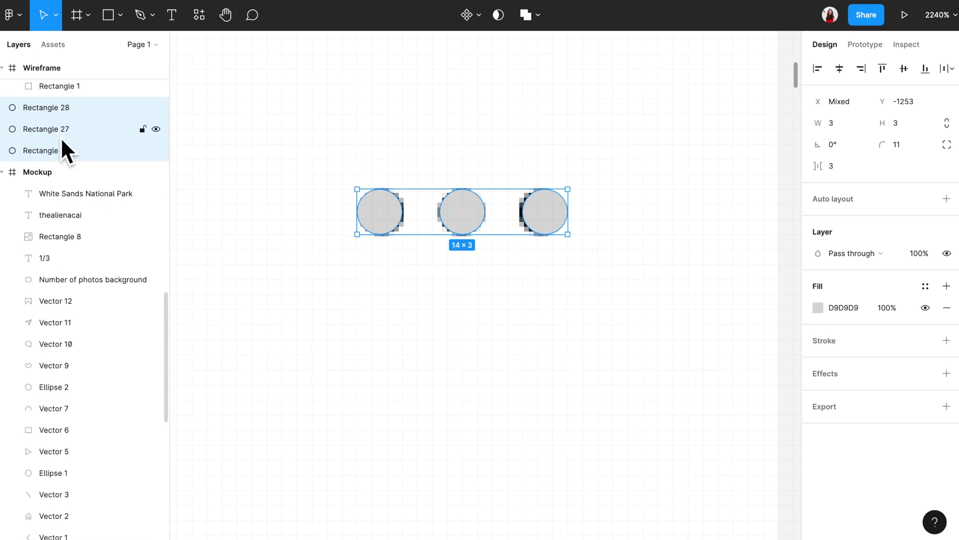
{"action": "right_click", "coordinate": [457, 212]}
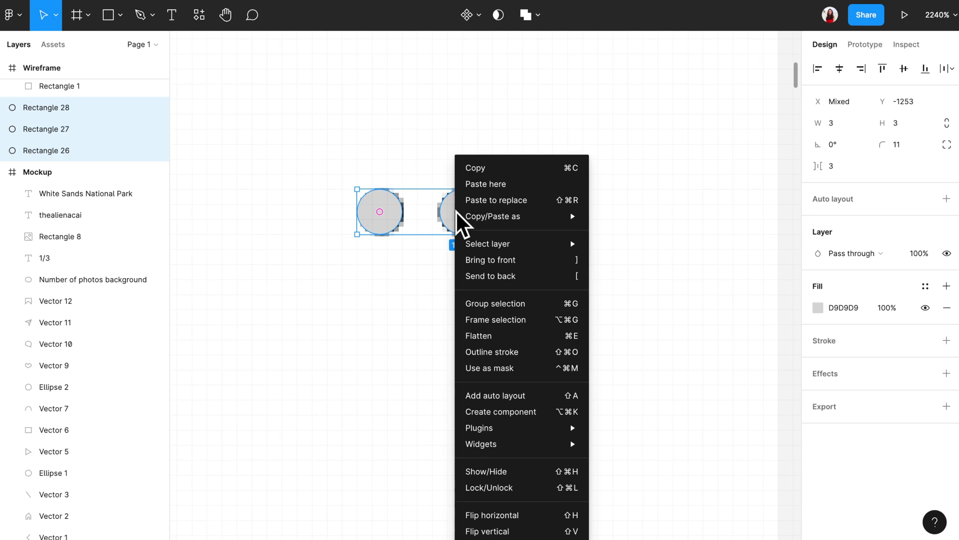
{"action": "left_click", "coordinate": [523, 308]}
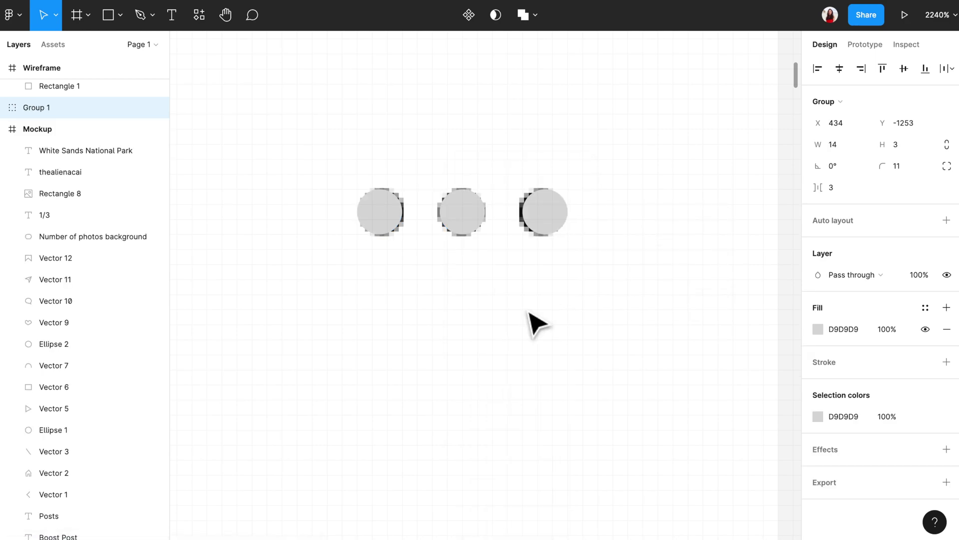
- Rename the group of three dots as See more
{"action": "scroll", "coordinate": [537, 325], "scroll_direction": "down", "scroll_amount": 5}
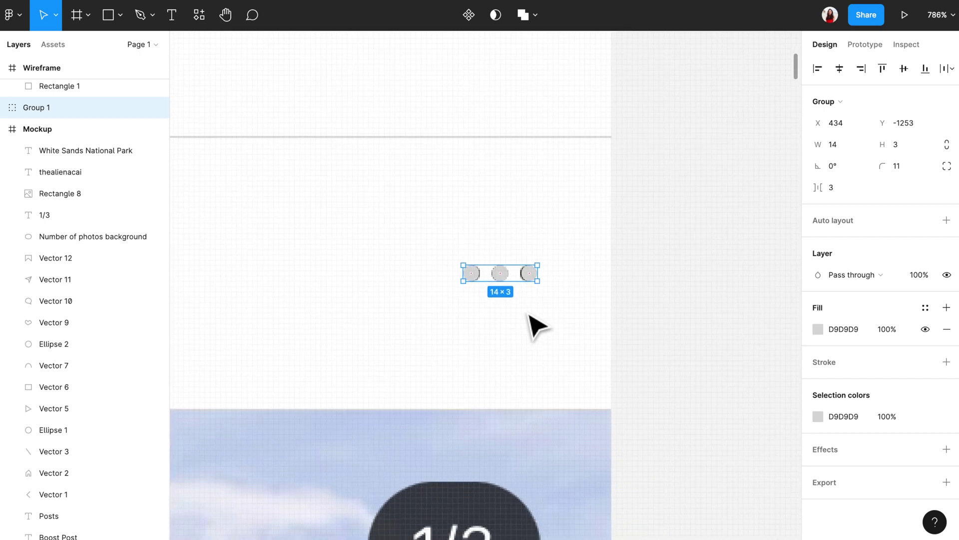
{"action": "double_click", "coordinate": [44, 105]}
{"action": "type", "text": "See more"}
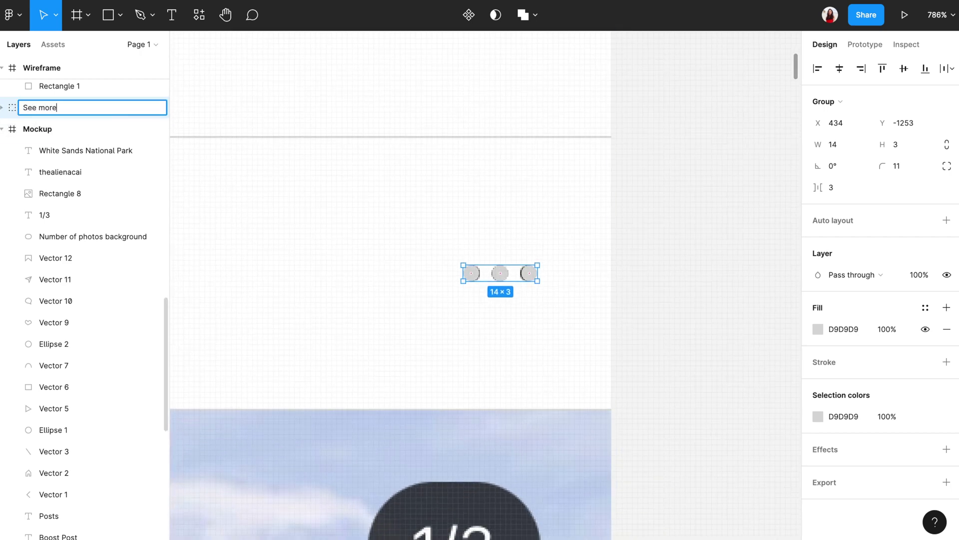
{"action": "key", "text": "Return"}
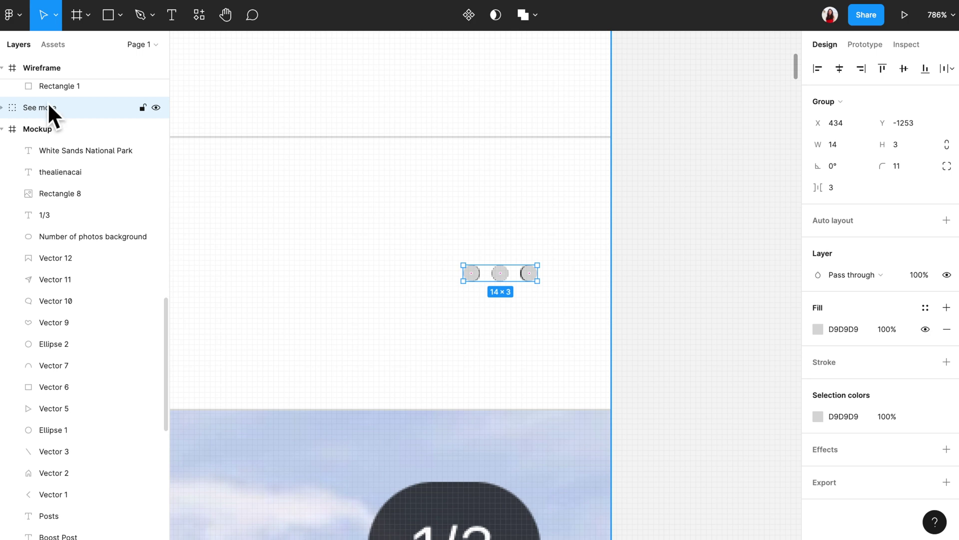
- Move the See more group from the reference screenshot into the mockup's post header
{"action": "left_click", "coordinate": [663, 314]}
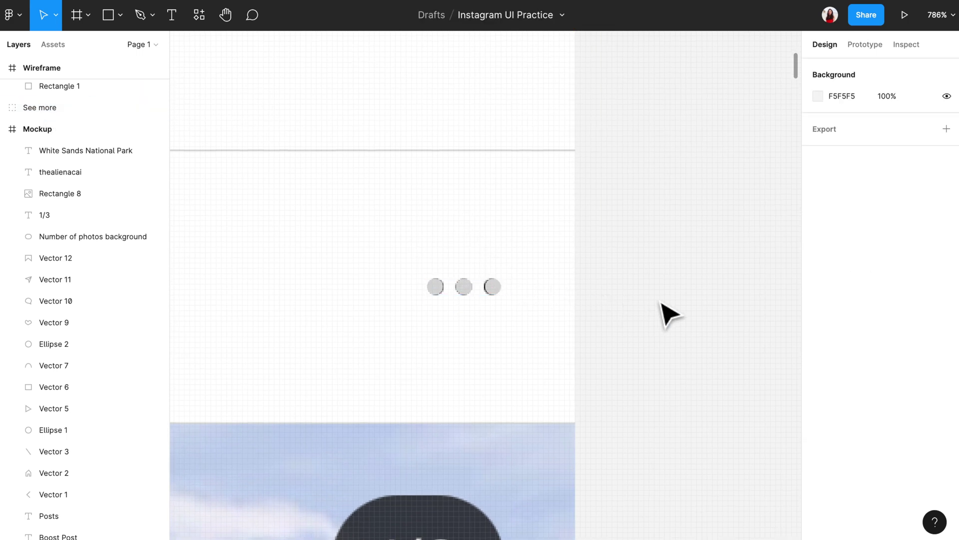
{"action": "scroll", "coordinate": [568, 315], "scroll_direction": "up", "scroll_amount": 5}
{"action": "key", "text": "r"}
{"action": "left_click_drag", "start_coordinate": [423, 242], "coordinate": [540, 322]}
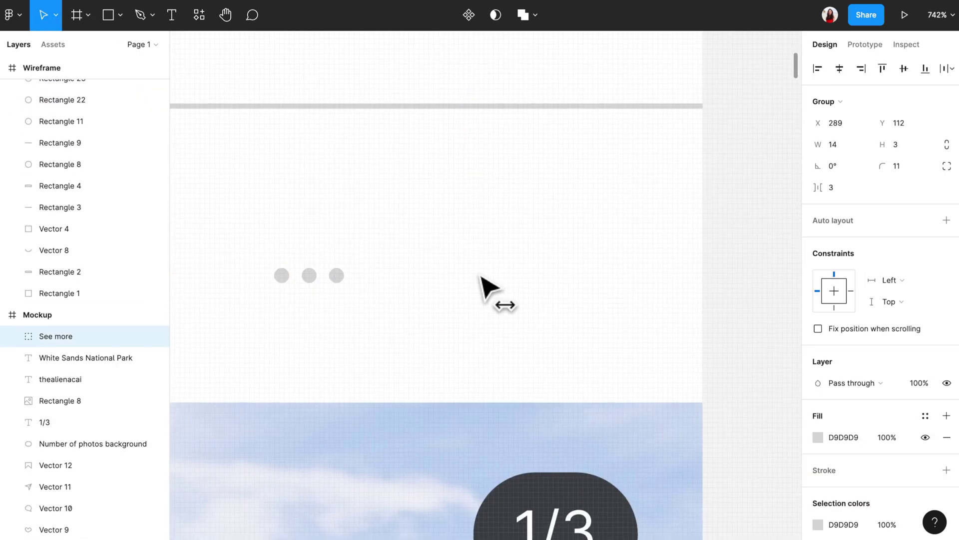